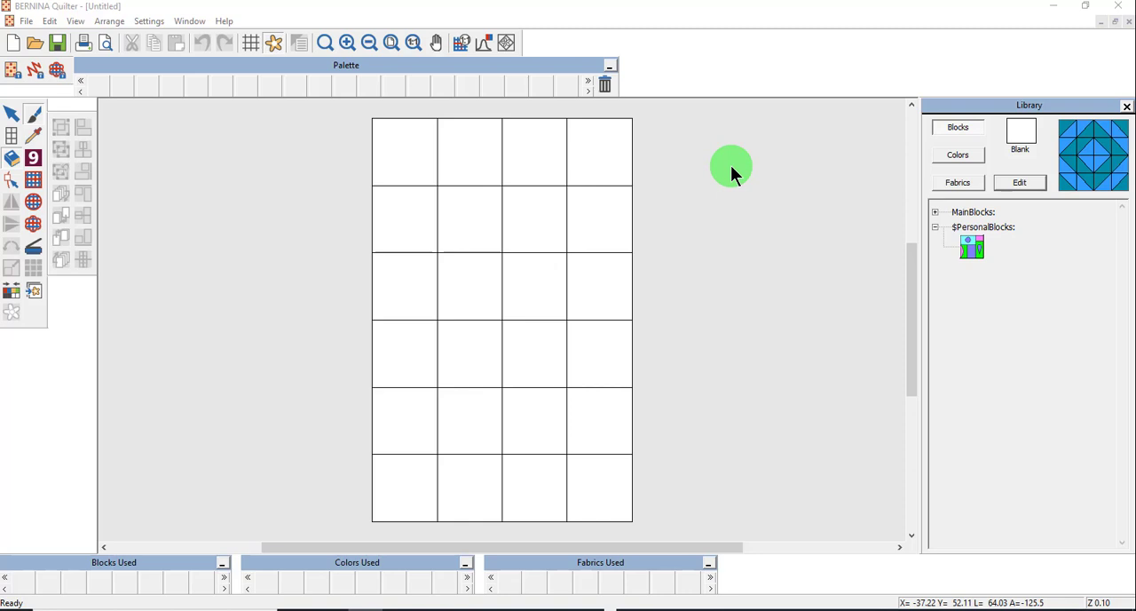
- Open the Video block from the personal blocks library for editing in the Block Editor
click(973, 246)
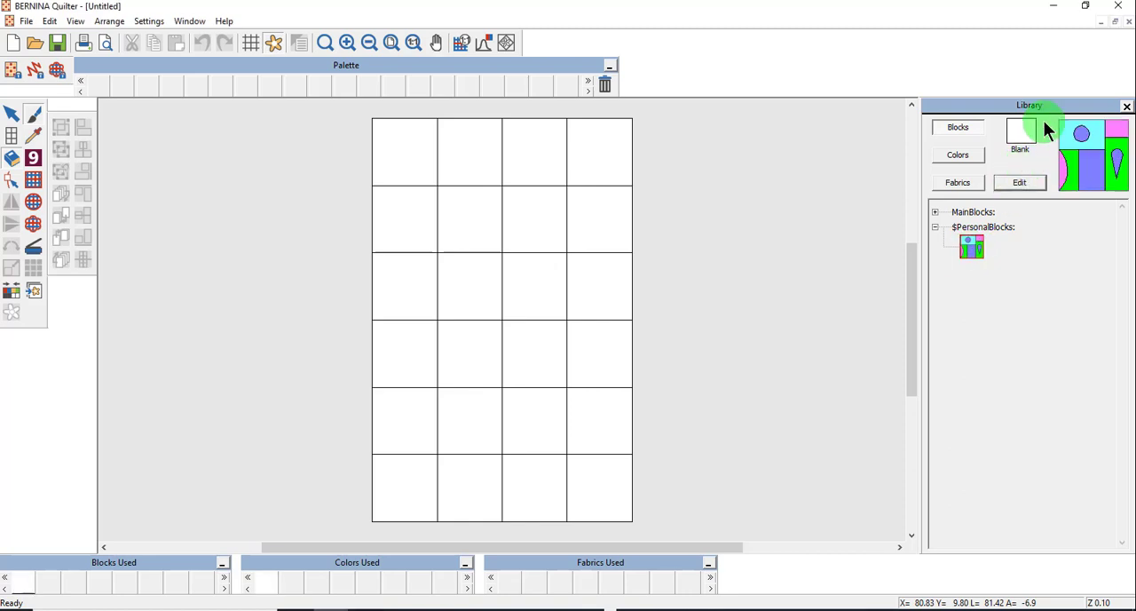
click(1022, 183)
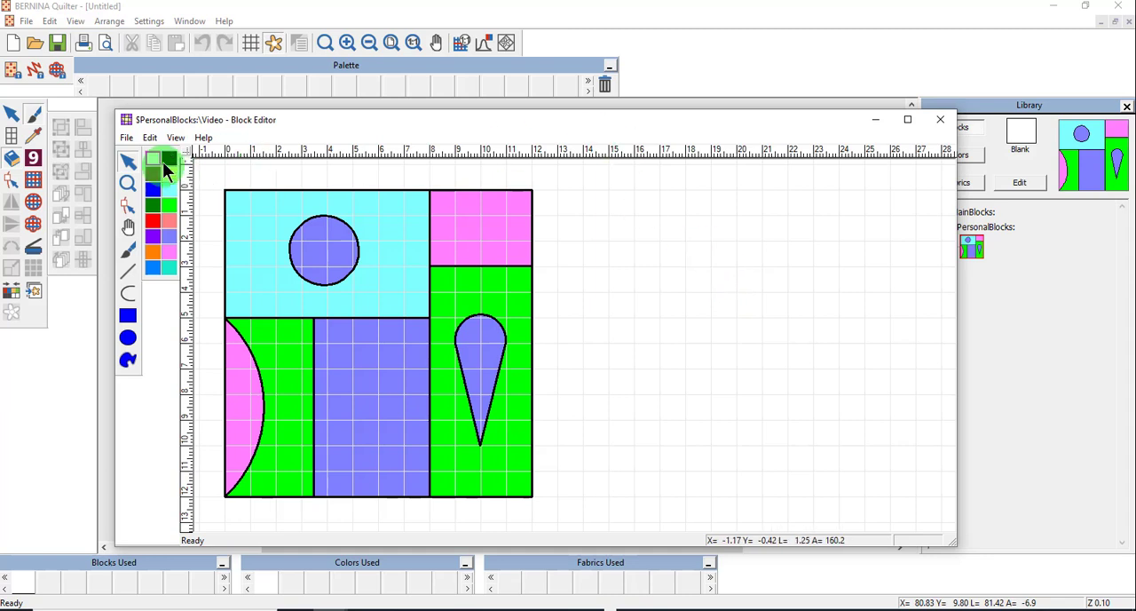
- Save the block under the name Edited Video and close the Block Editor
click(125, 139)
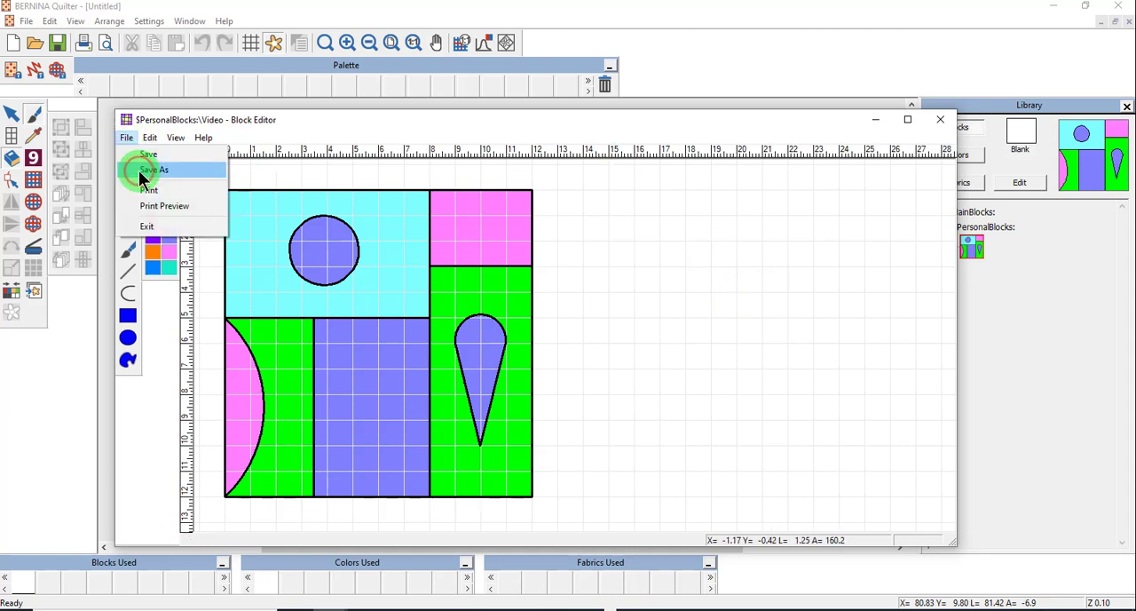
click(149, 169)
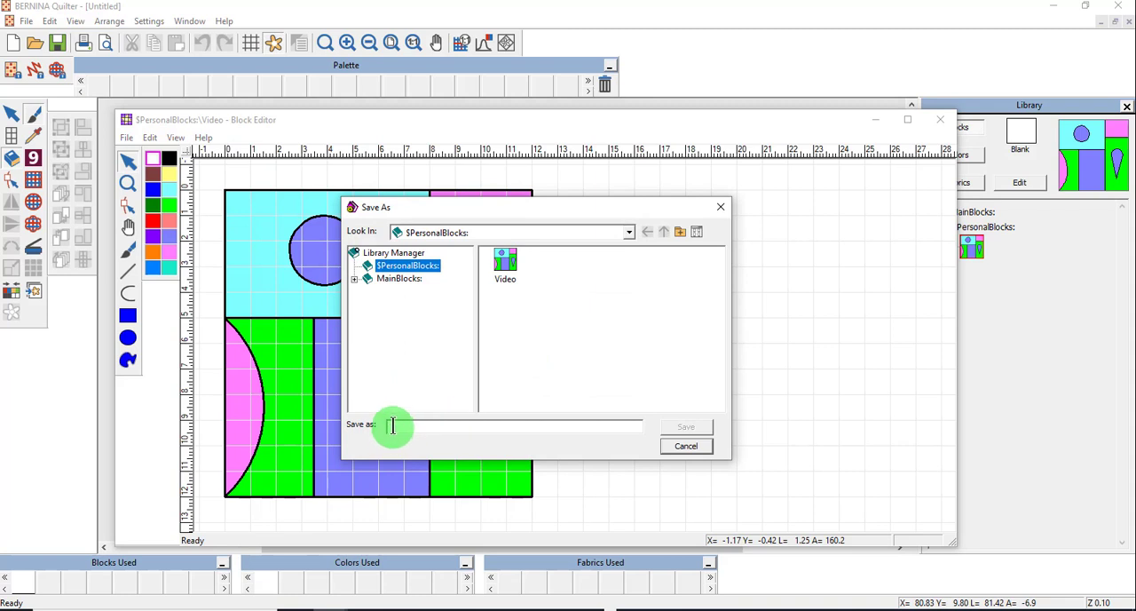
text(Edited Video)
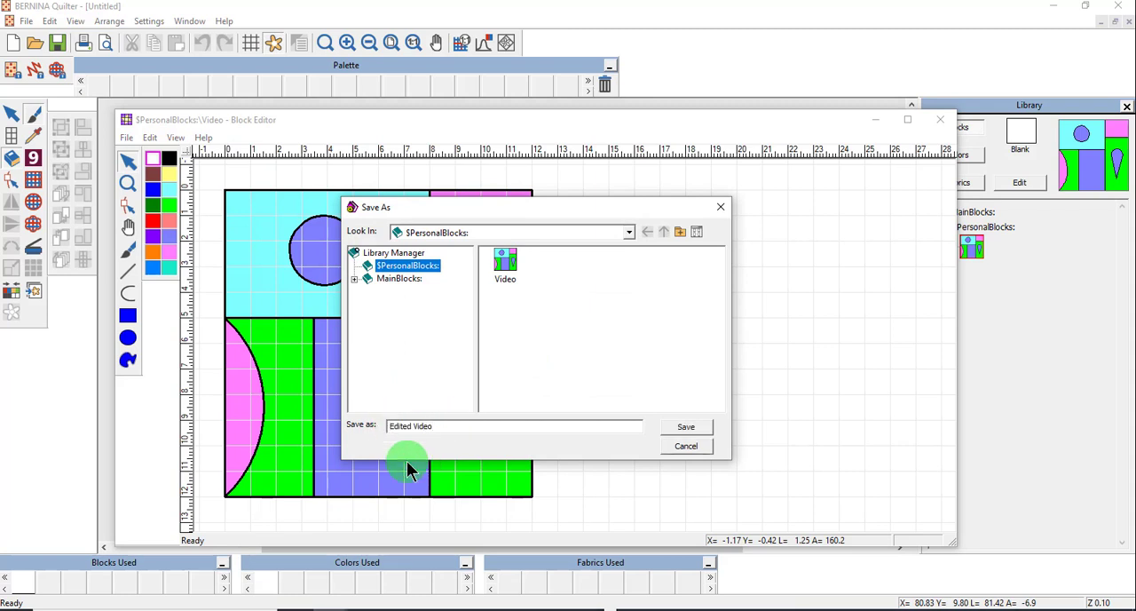
click(690, 428)
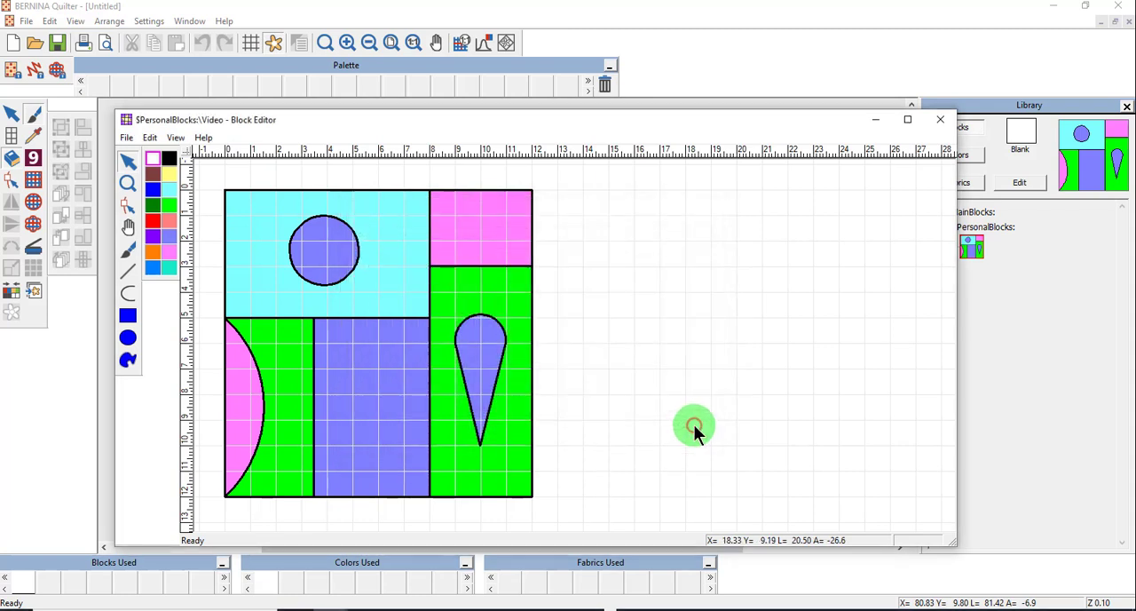
click(939, 119)
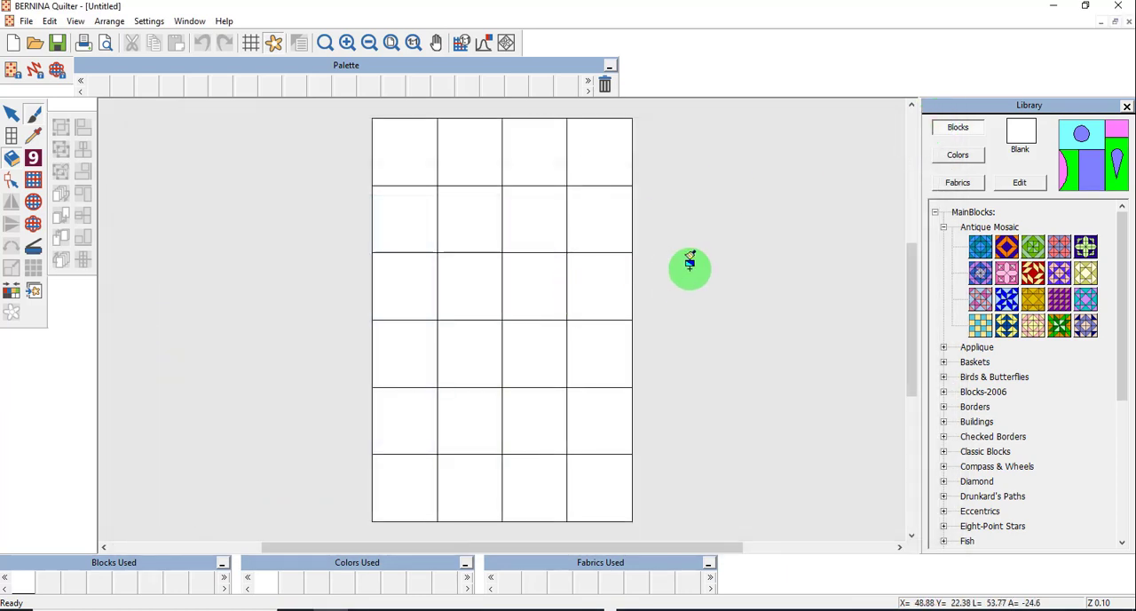
- Try to edit the selected Antique Mosaic block from the read-only main library
click(1018, 182)
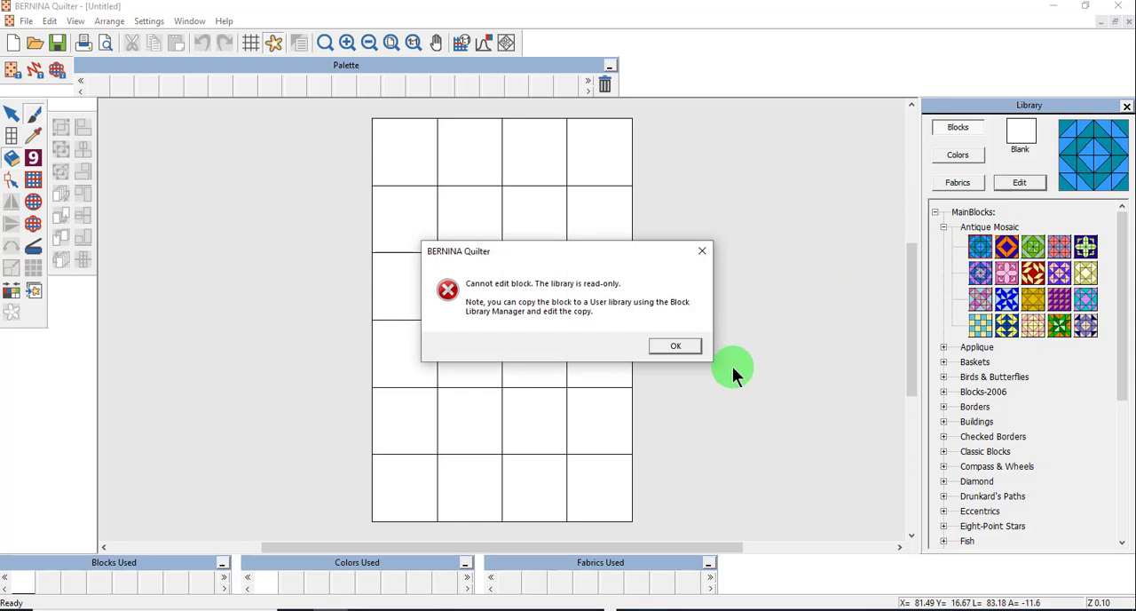
click(701, 253)
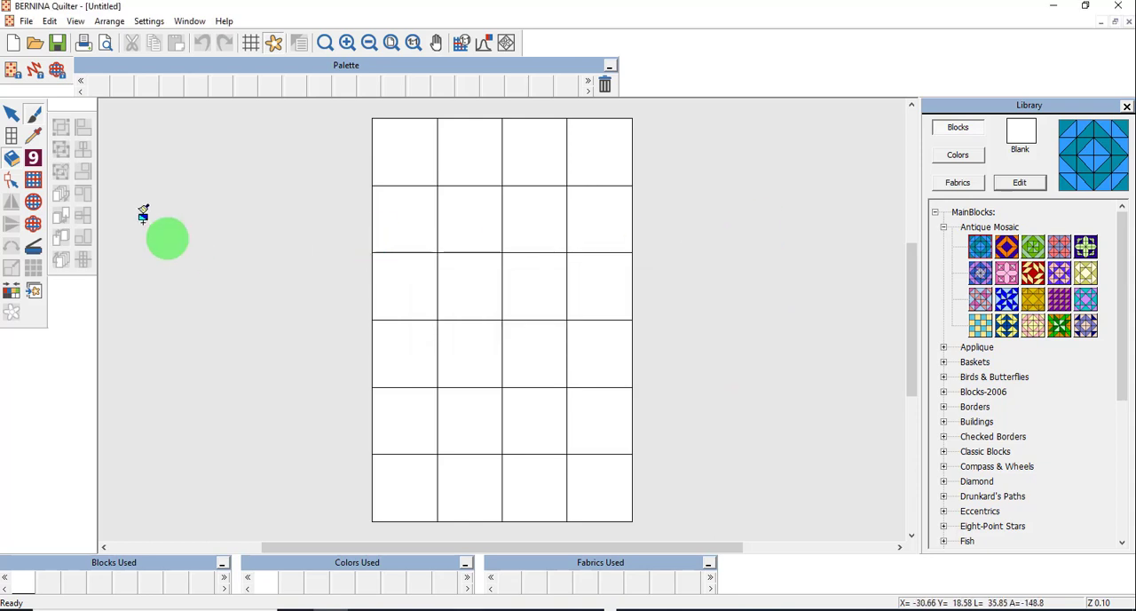
- Open the Block Library Manager and create a new library named EditedBlocks
click(28, 23)
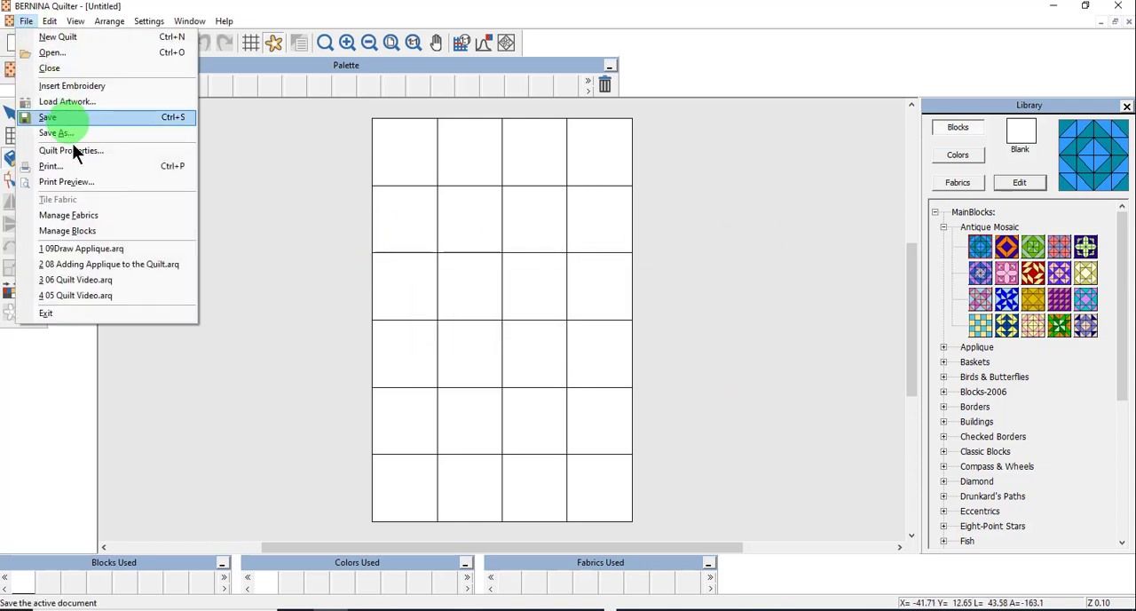
click(70, 229)
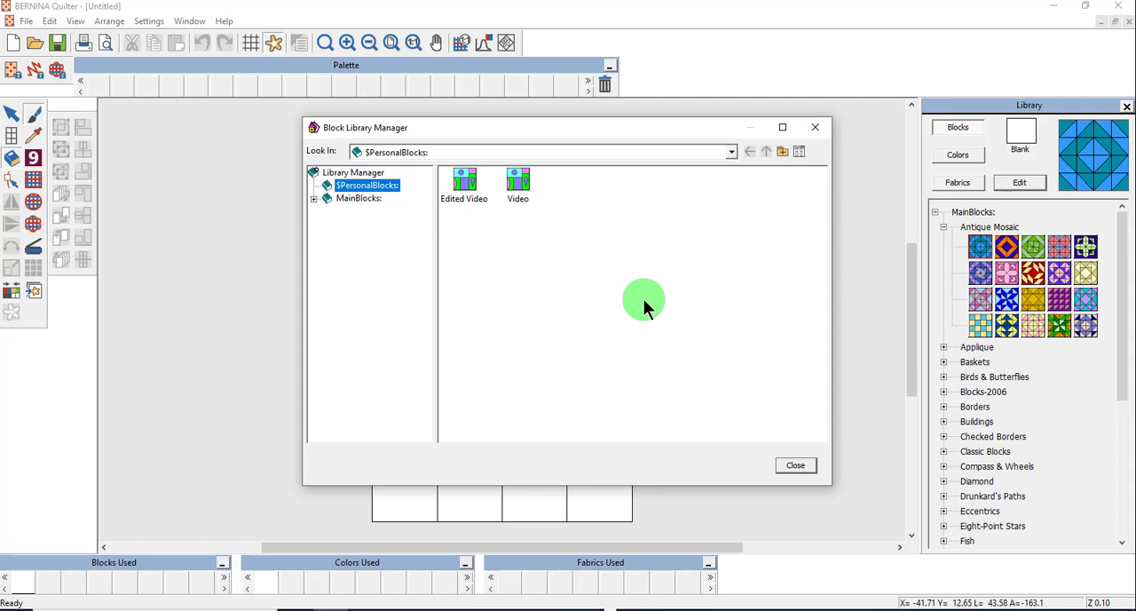
right_click(341, 252)
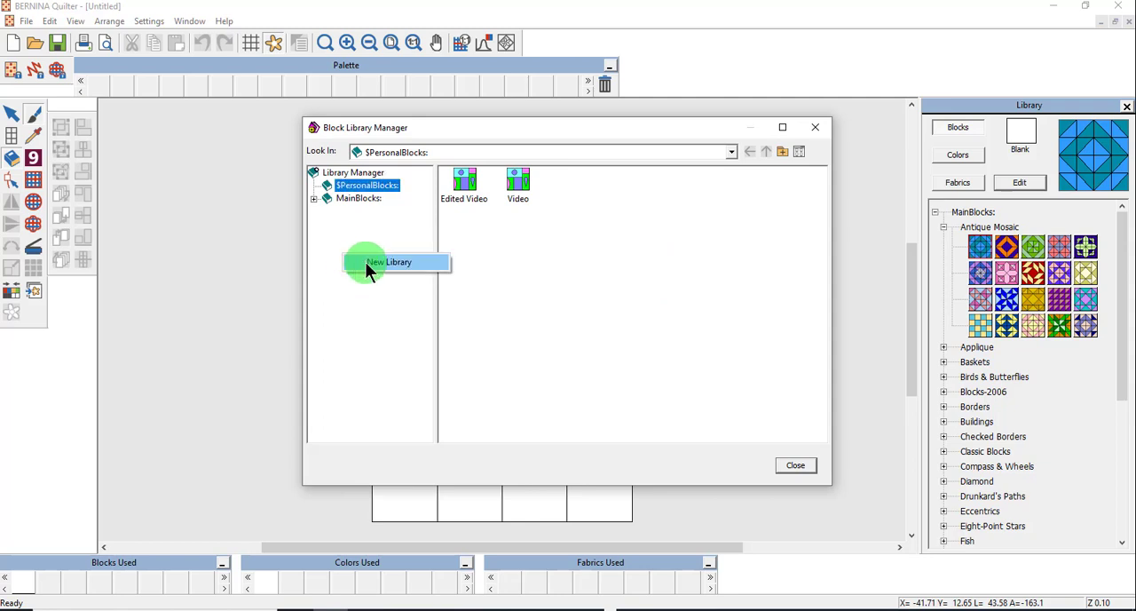
click(365, 262)
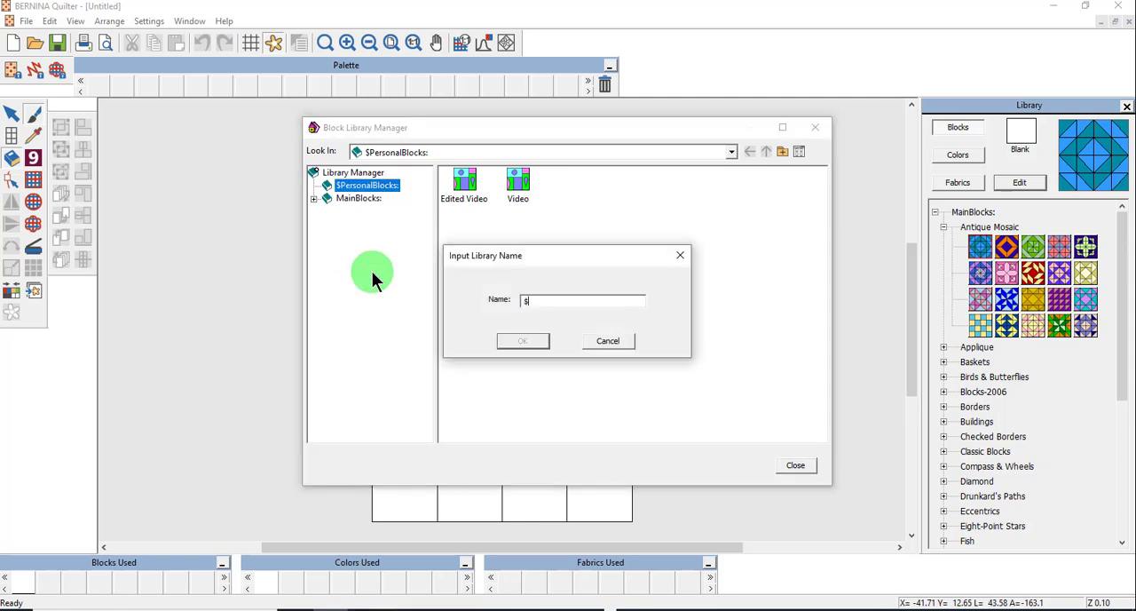
text(EditedBlocks)
click(521, 341)
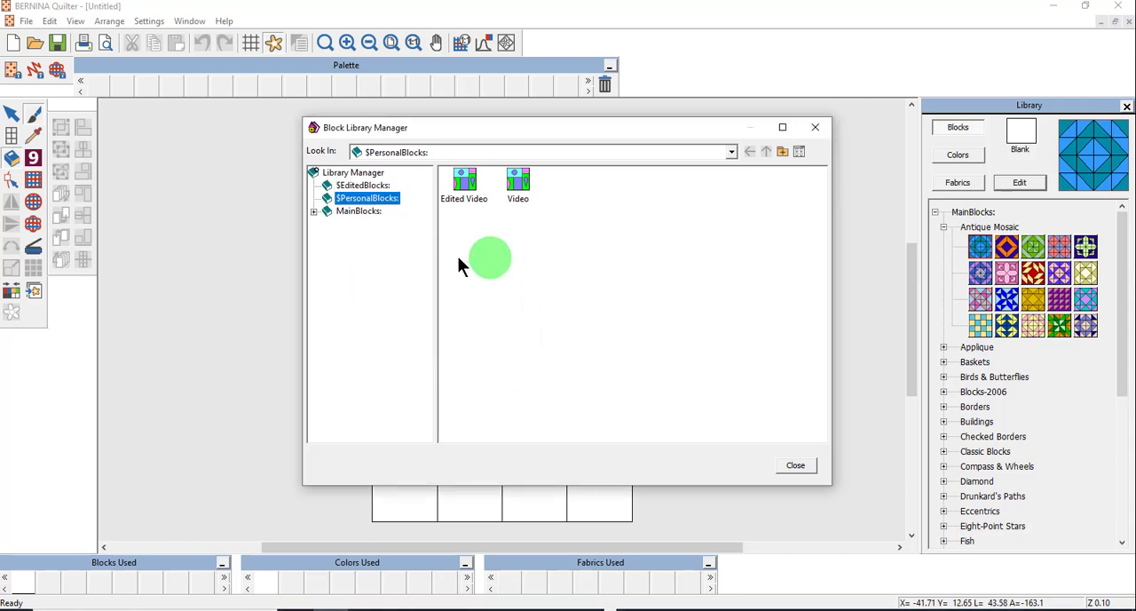
- Copy the Mosaic01 block from the Antique Mosaic folder of the main blocks library
click(313, 213)
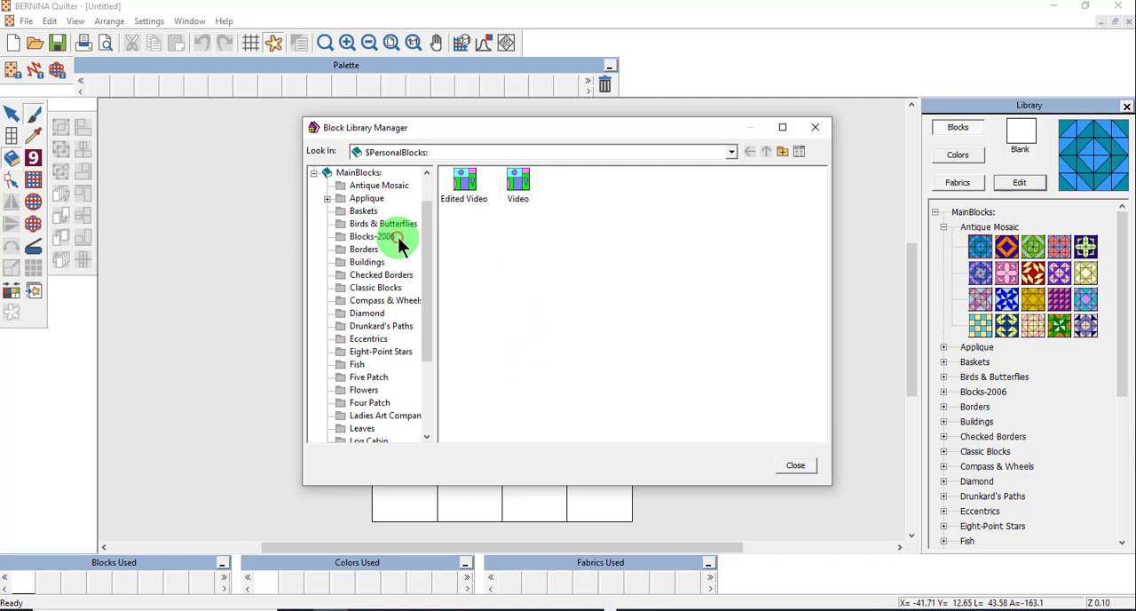
click(359, 188)
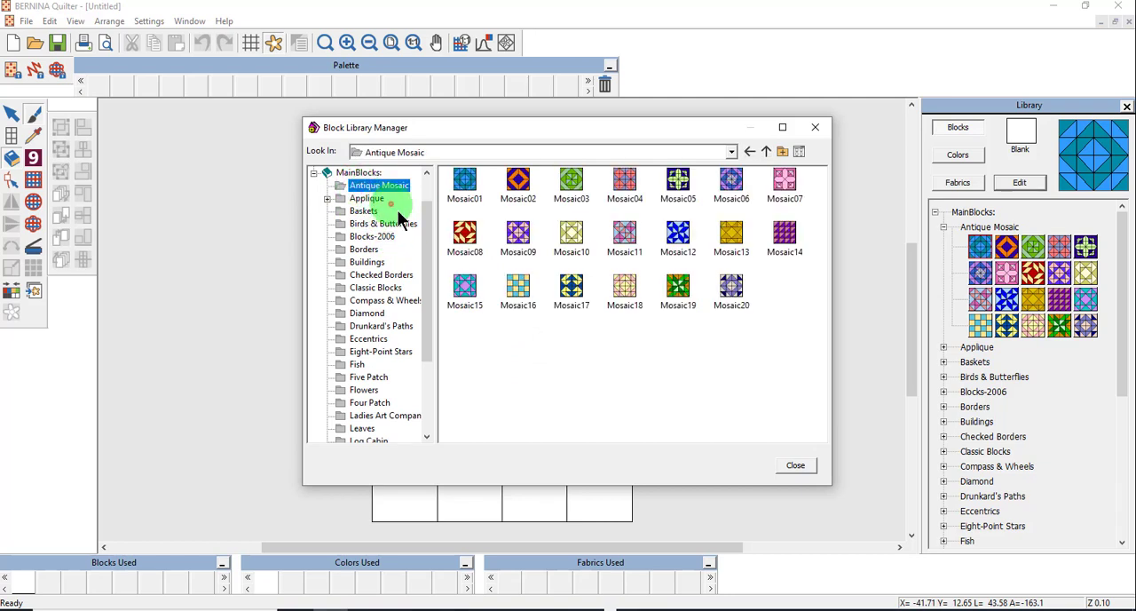
click(465, 181)
right_click(465, 182)
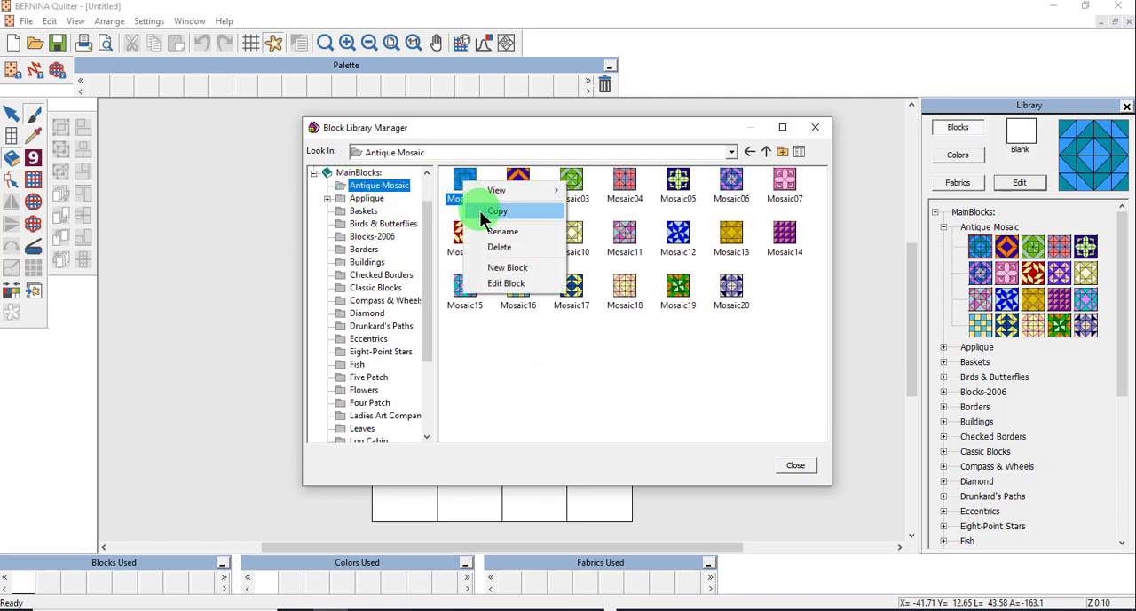
click(484, 211)
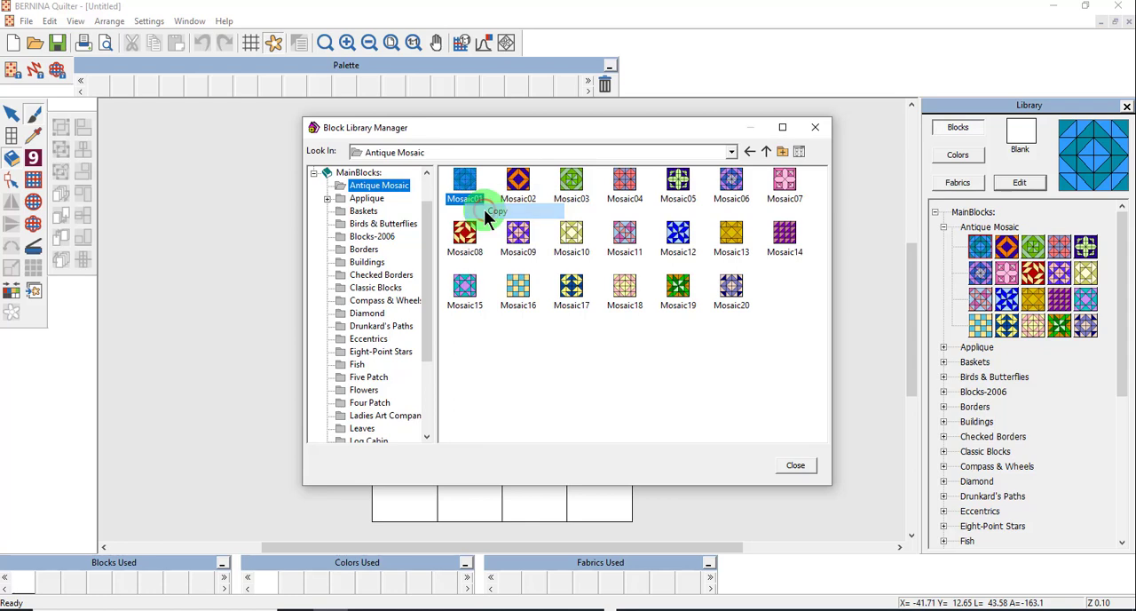
- Paste the Mosaic01 block into the EditedBlocks library
click(313, 172)
click(356, 210)
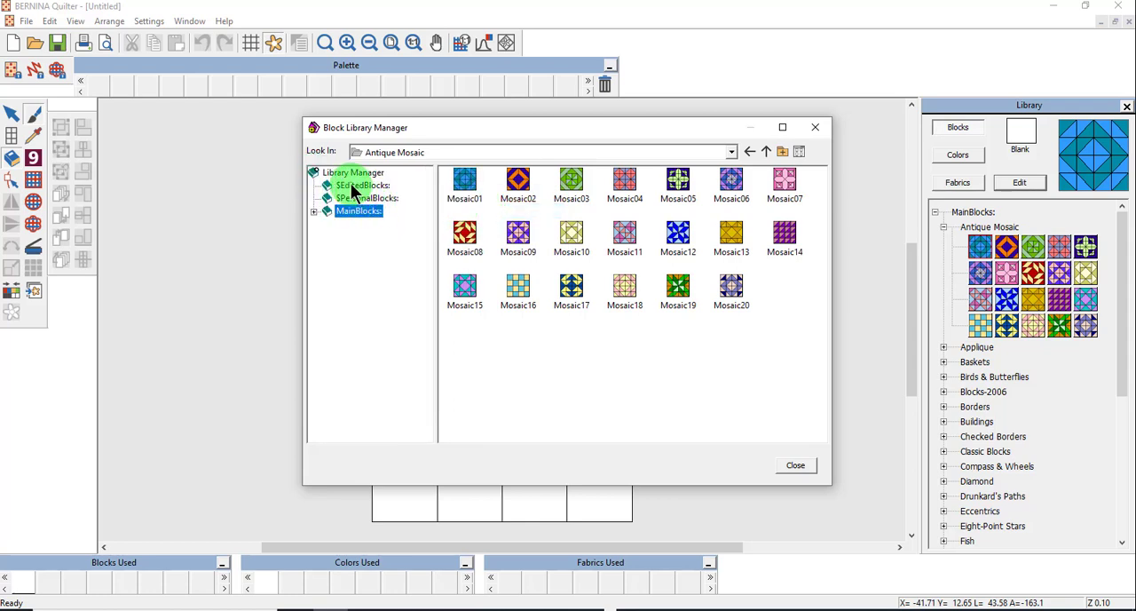
click(351, 189)
click(501, 244)
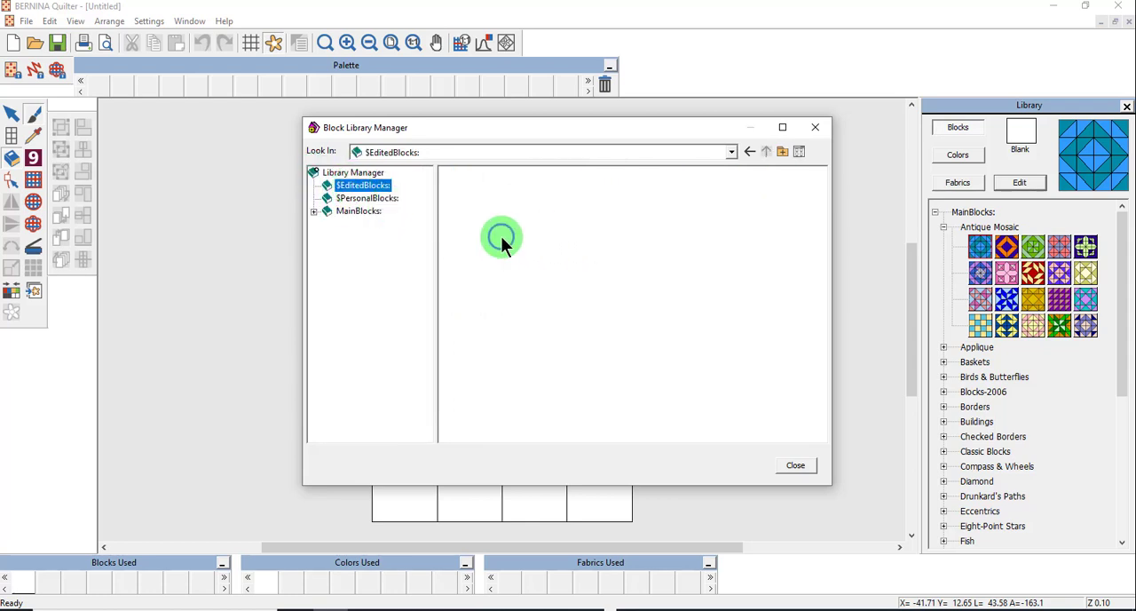
right_click(501, 244)
click(522, 266)
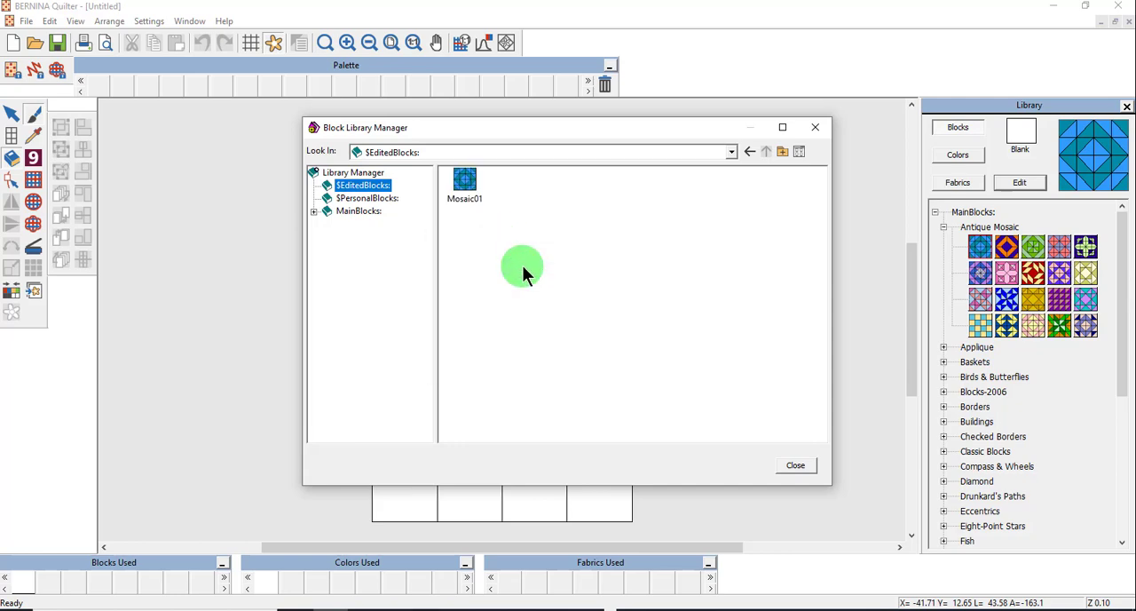
- Open the copied Mosaic01 in the Block Editor and paint its four corner triangles pink
double_click(461, 179)
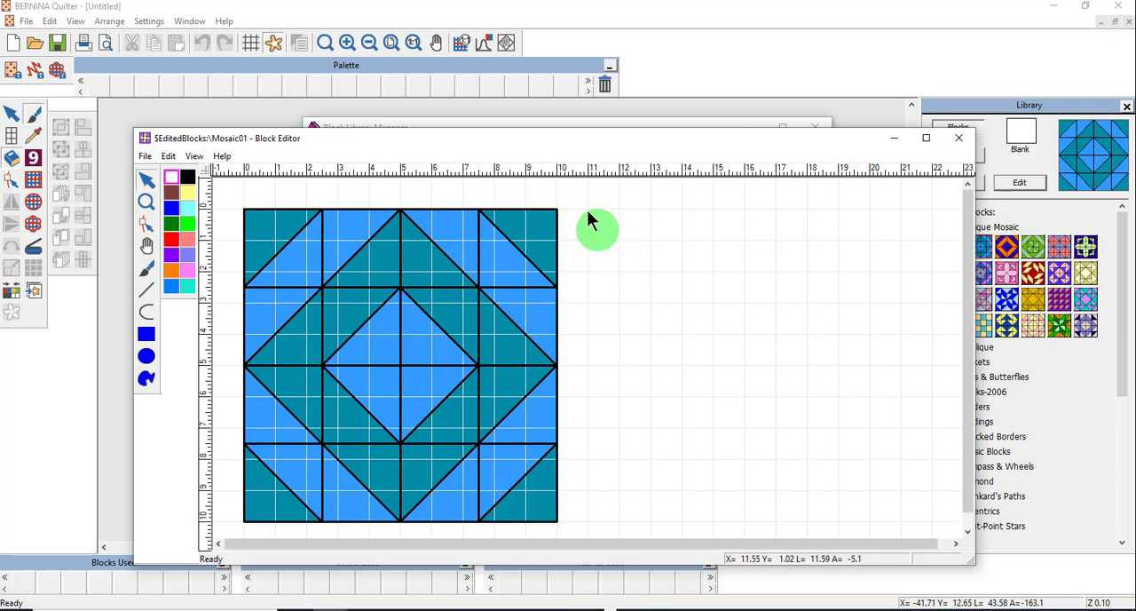
click(144, 269)
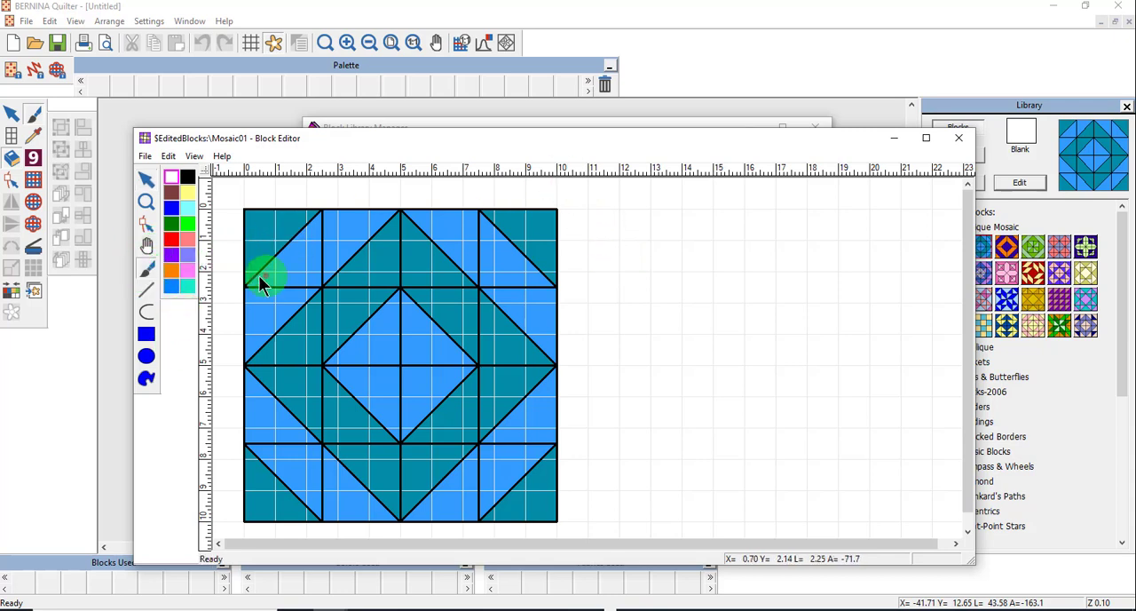
click(187, 270)
click(306, 269)
click(488, 266)
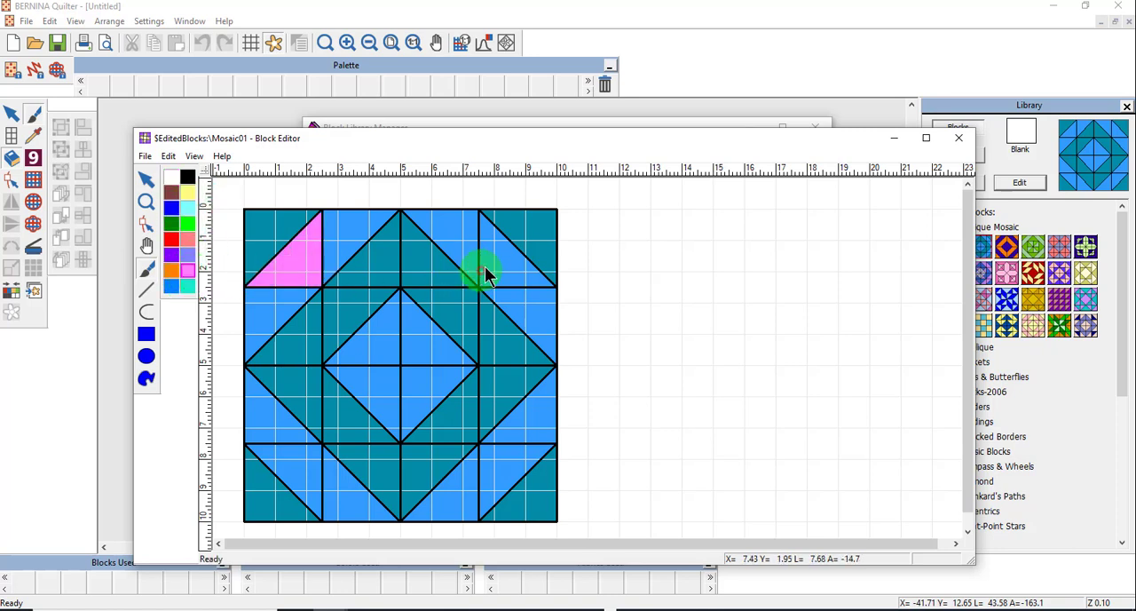
click(500, 476)
click(306, 473)
click(527, 270)
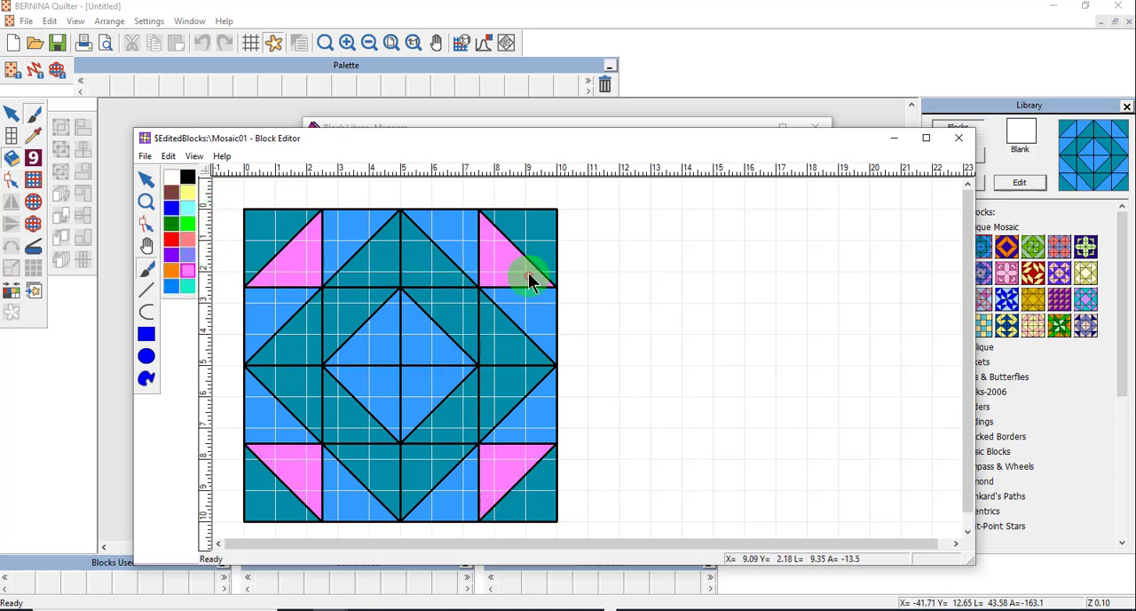
- Paint the eight outer triangles between the pink corners green
click(187, 222)
click(267, 310)
click(337, 248)
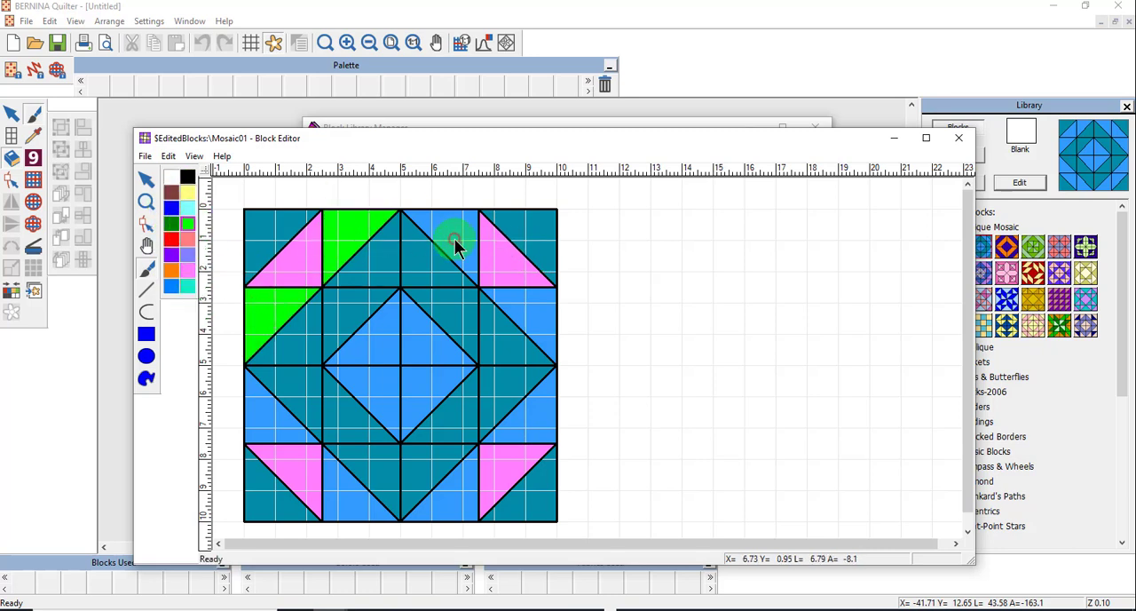
click(456, 244)
click(527, 307)
click(527, 432)
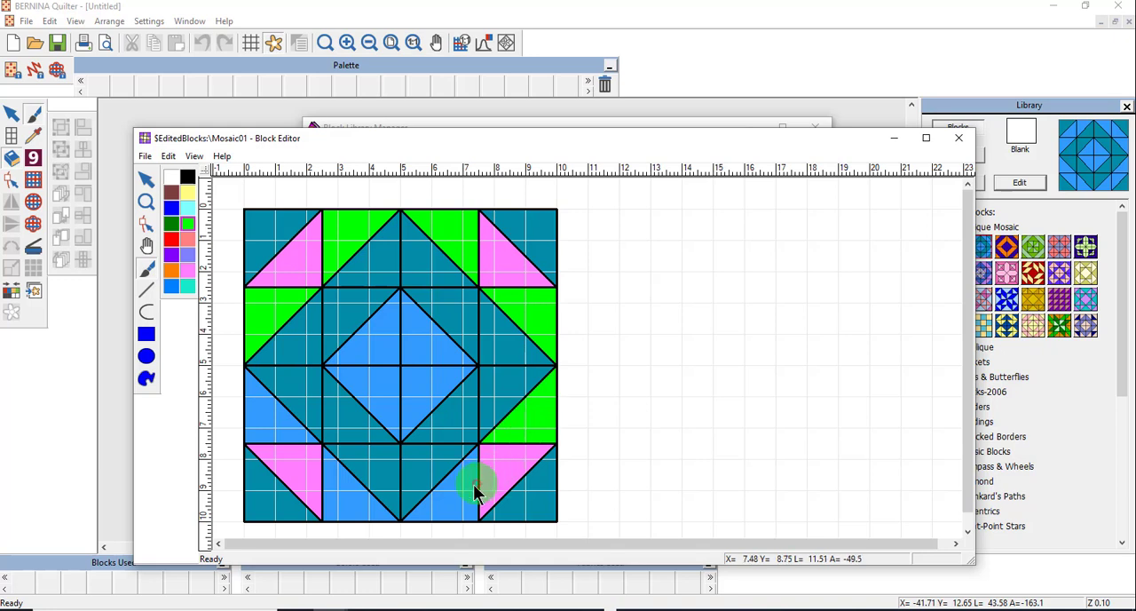
click(435, 499)
click(360, 508)
click(268, 426)
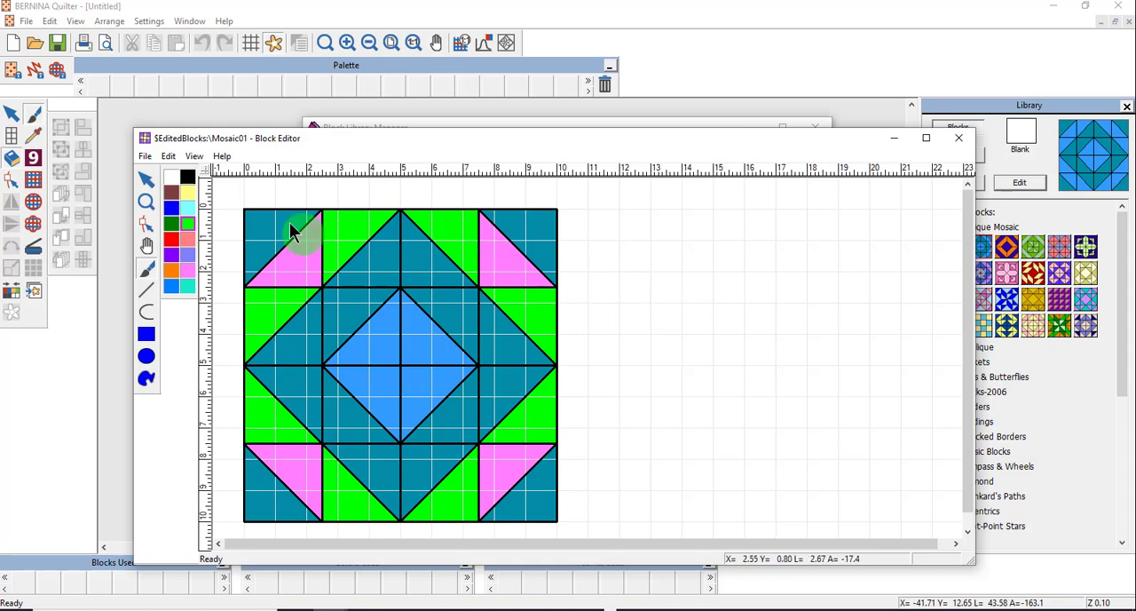
- Save the recolored Mosaic01 block and close the Block Editor
click(145, 176)
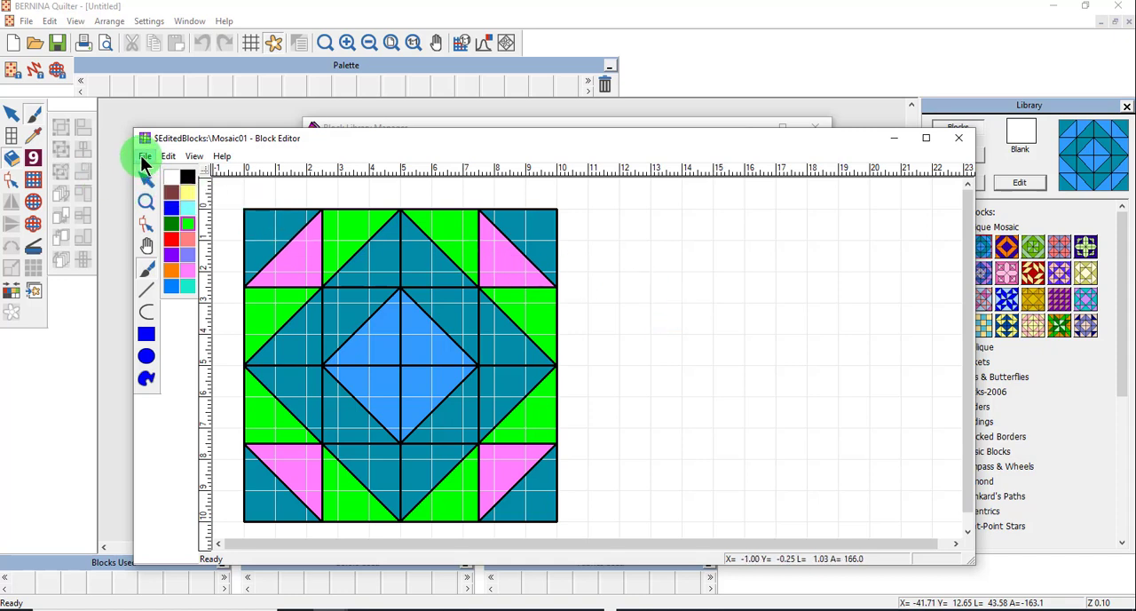
click(142, 156)
click(152, 175)
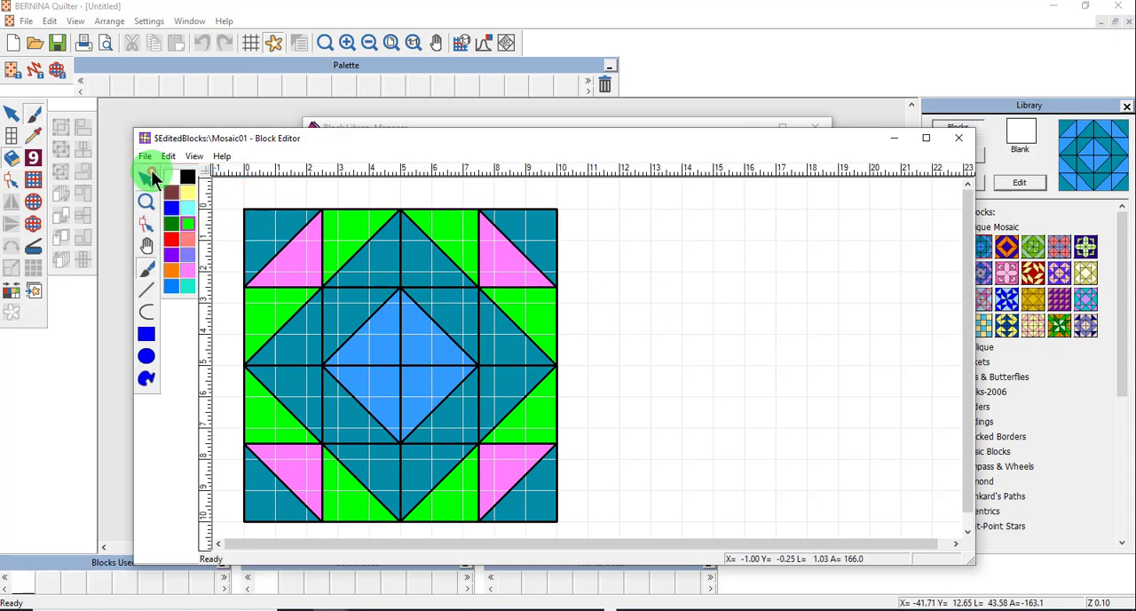
click(960, 140)
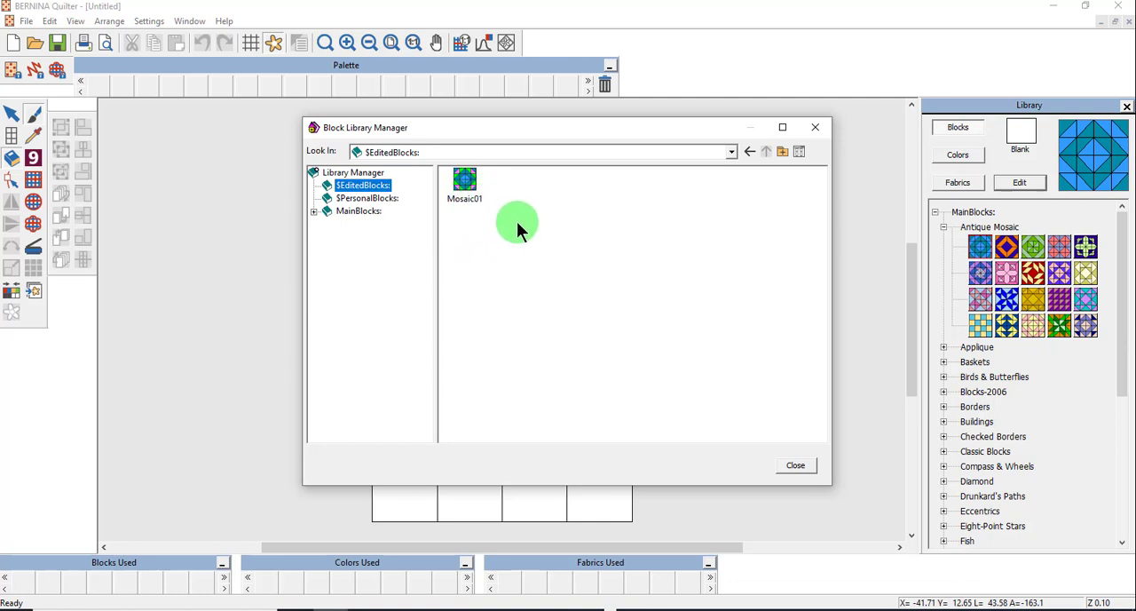
- Open the Edited Video block from the personal blocks library in the Block Editor
click(365, 199)
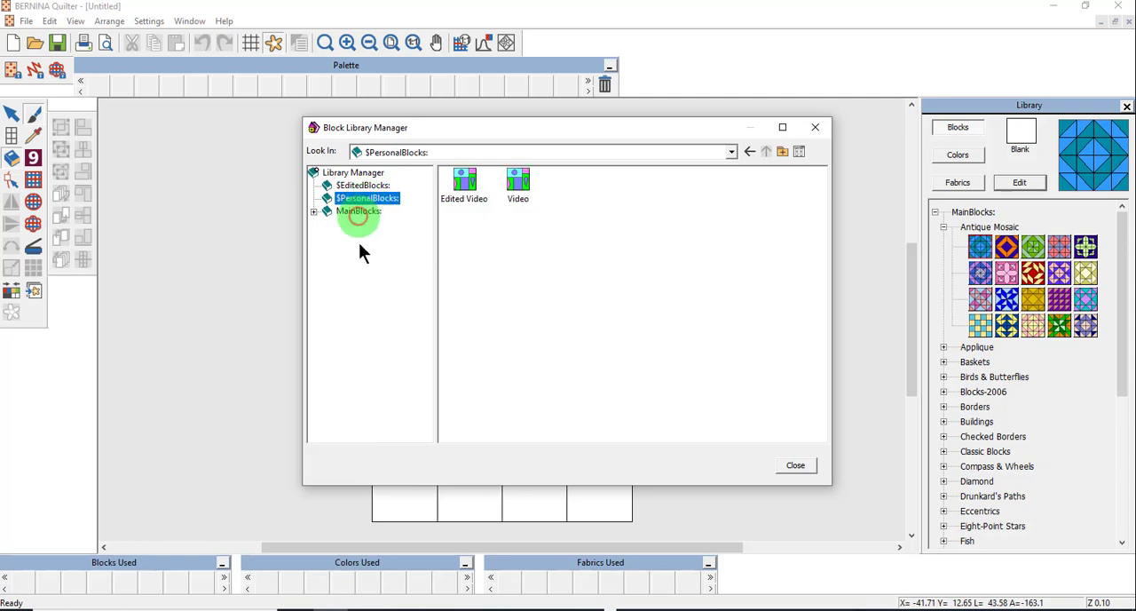
double_click(460, 182)
drag(448, 154, 465, 62)
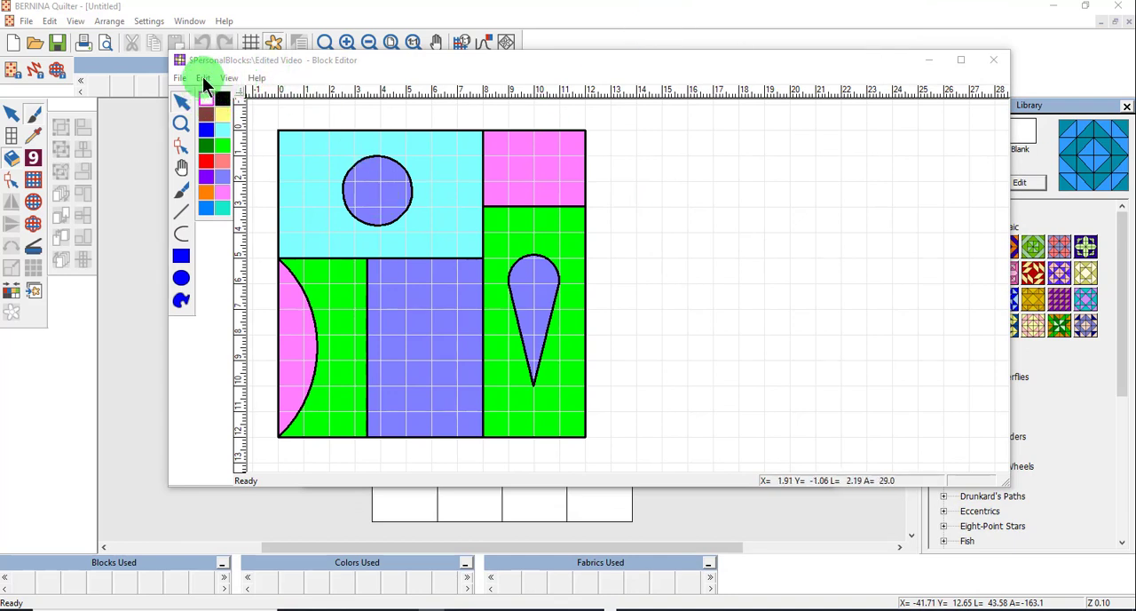
- Set the block size of the Edited Video block to 10 inches
click(204, 78)
click(223, 92)
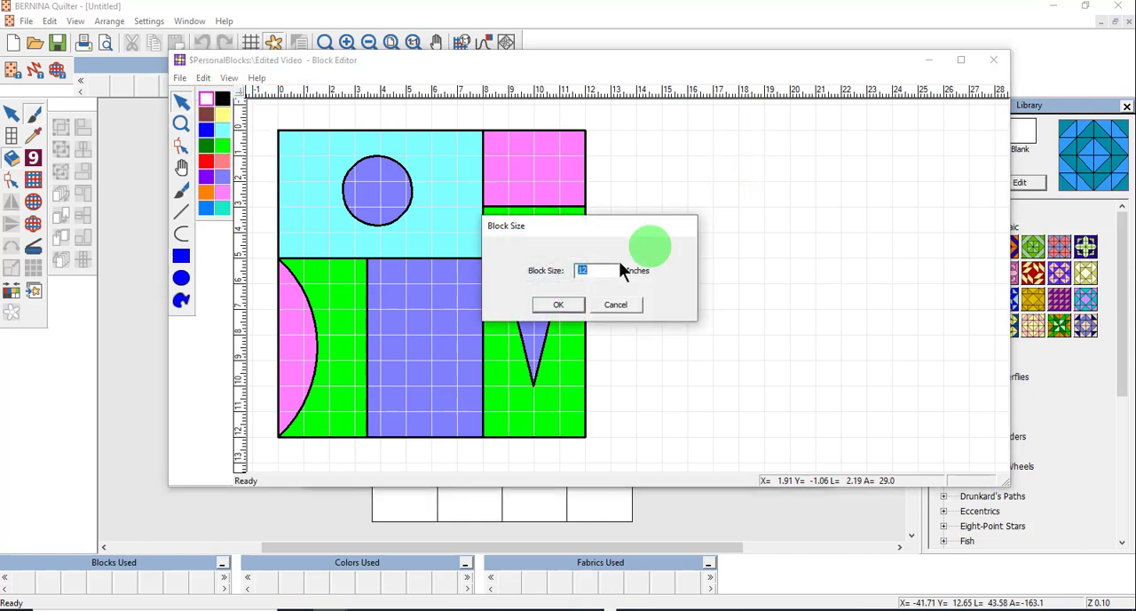
text(1)
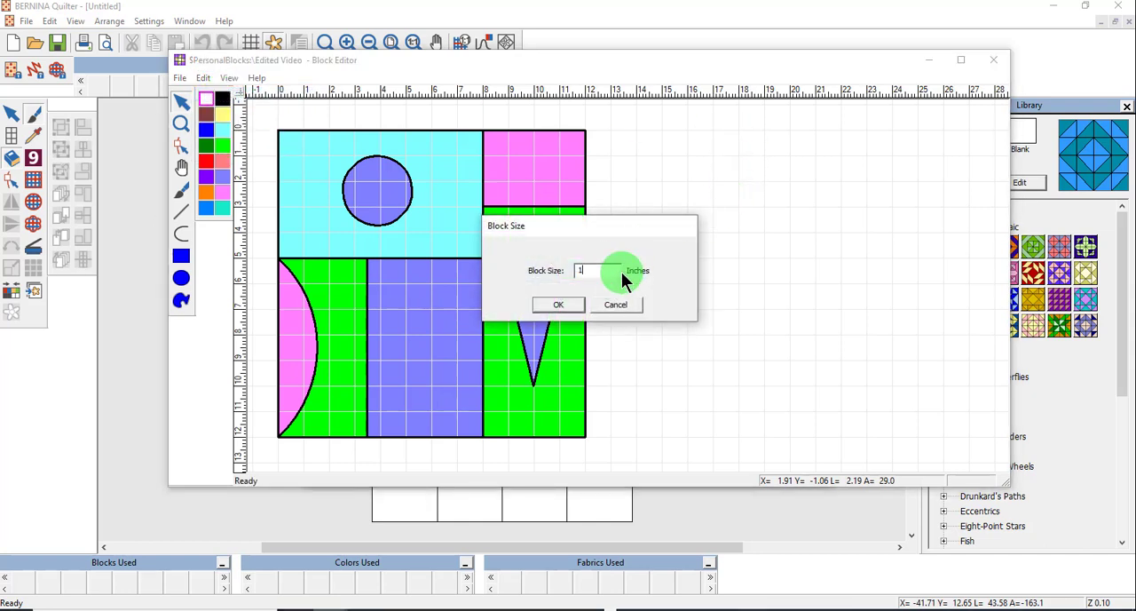
click(557, 306)
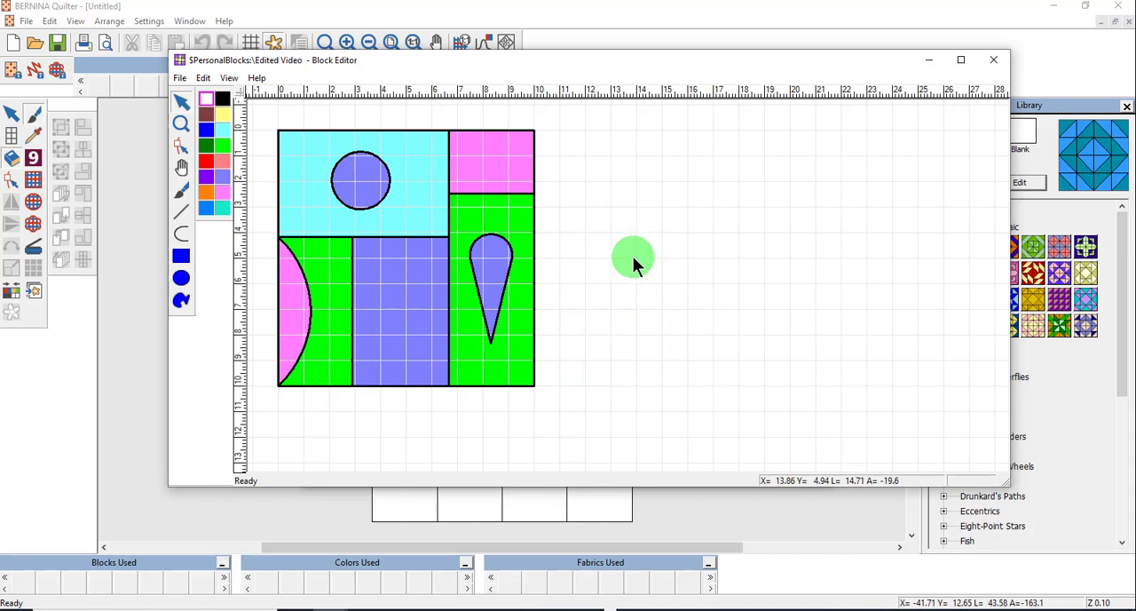
- Enlarge the circle in the top-left patch and reposition it slightly up and left
click(377, 202)
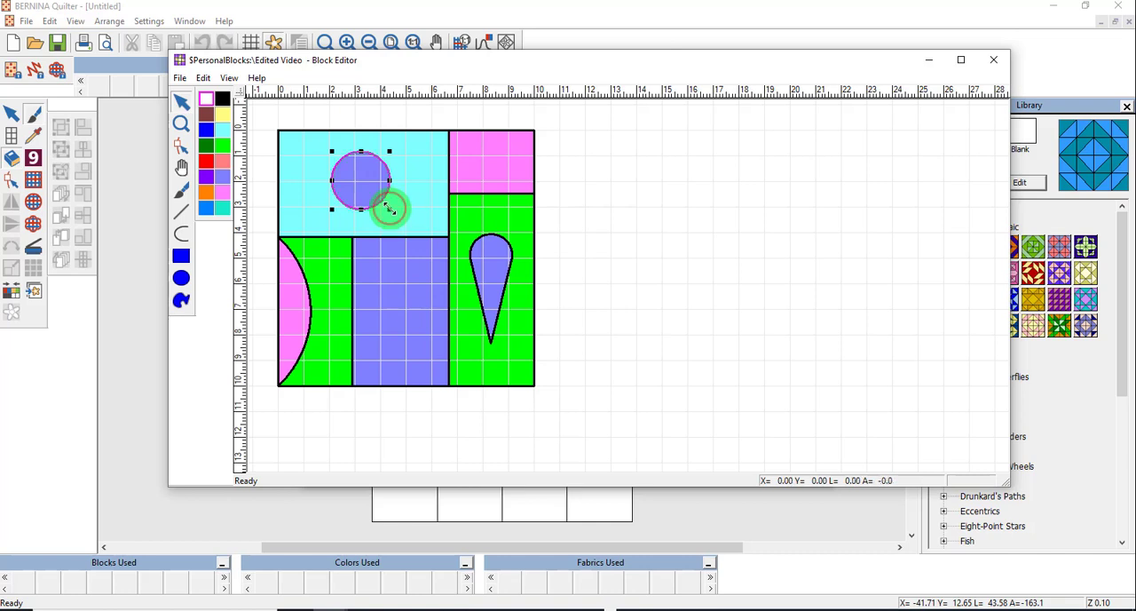
drag(388, 208, 403, 221)
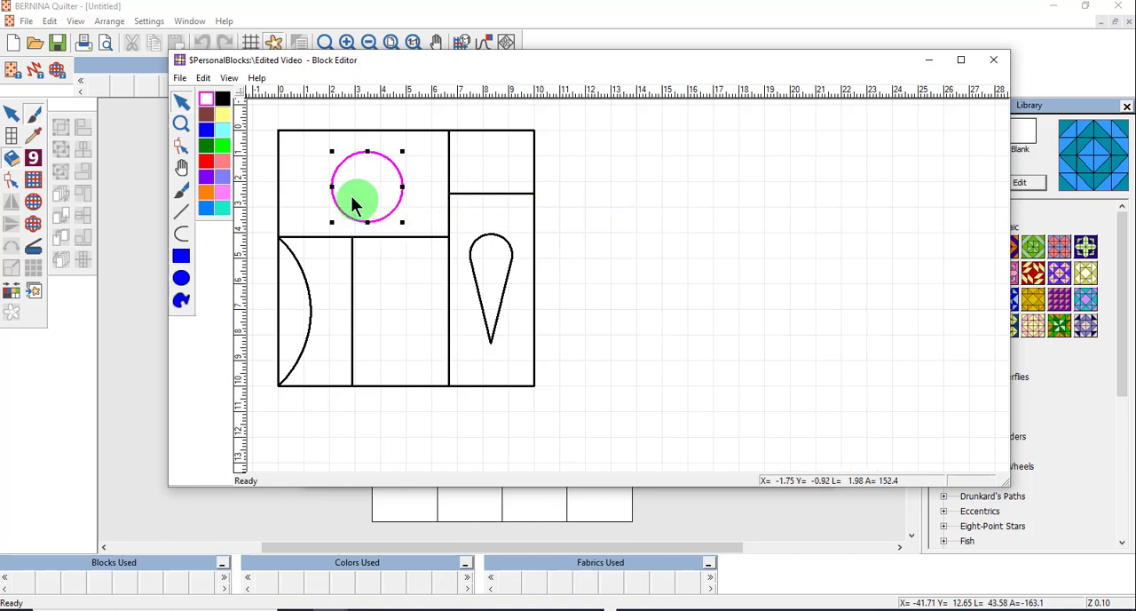
click(381, 221)
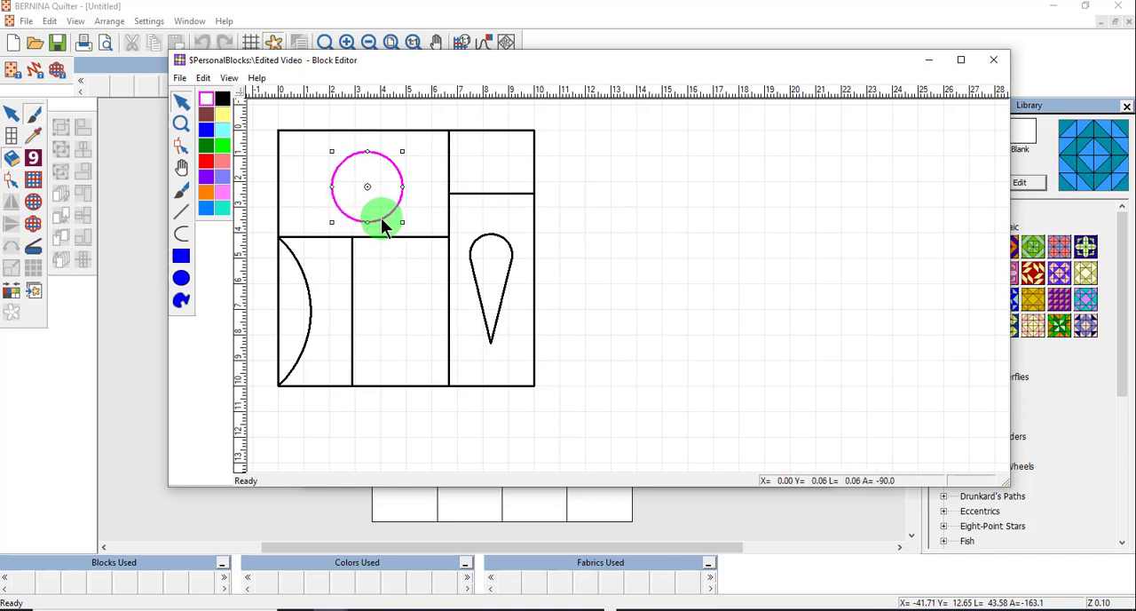
drag(382, 222, 372, 217)
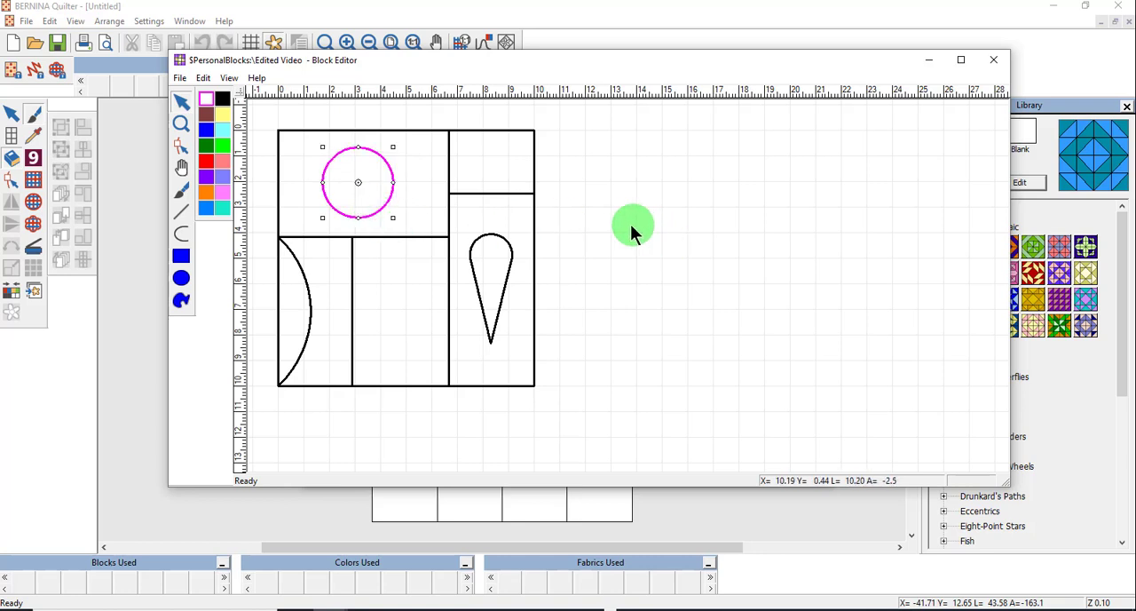
- Delete the horizontal divider in the right column and the lower vertical divider line
click(499, 193)
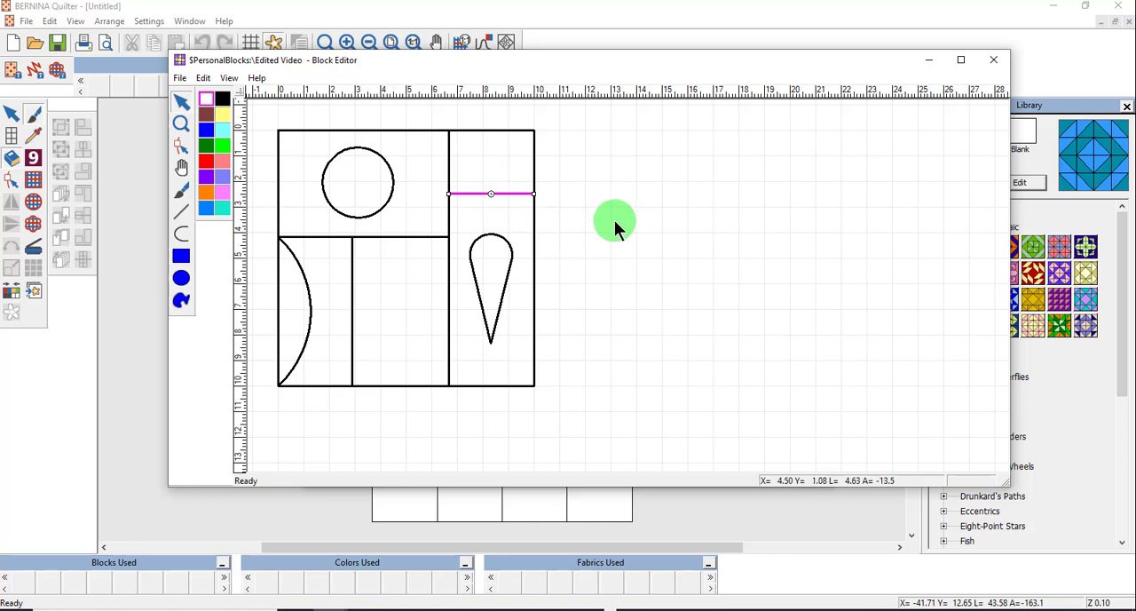
key(Delete)
click(449, 372)
key(Delete)
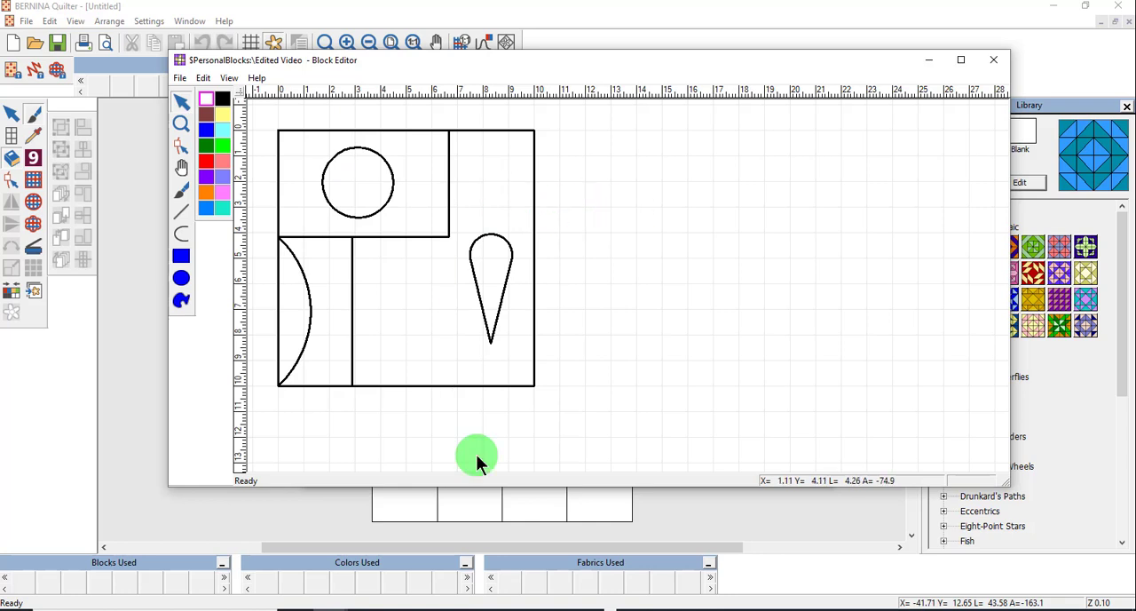
- Delete the half-circle arc, the teardrop shape and the lower-left vertical line
click(302, 352)
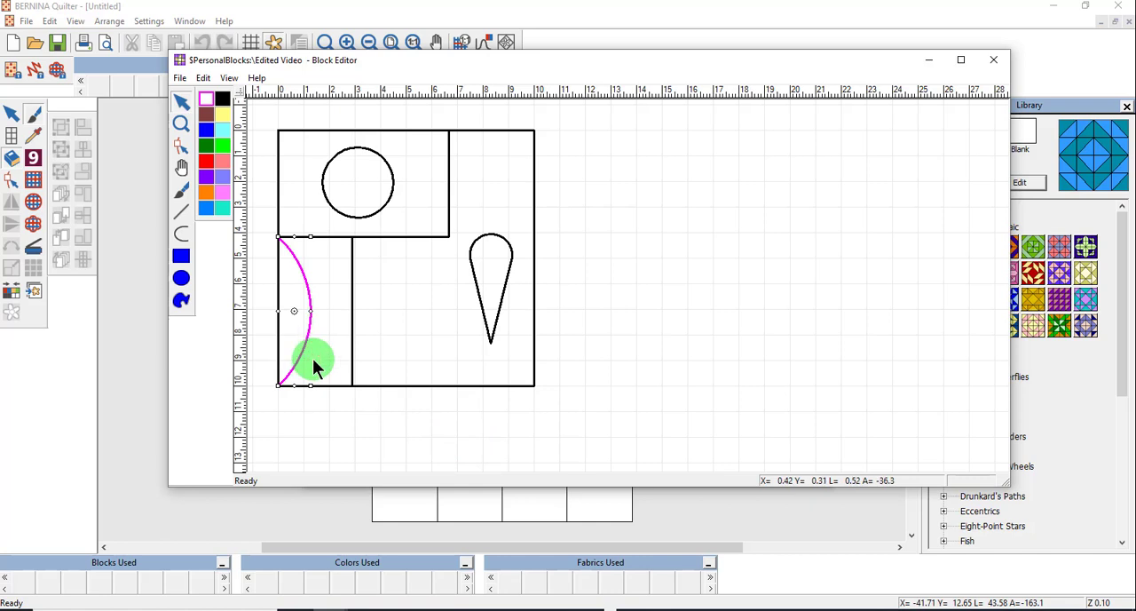
key(Delete)
click(495, 327)
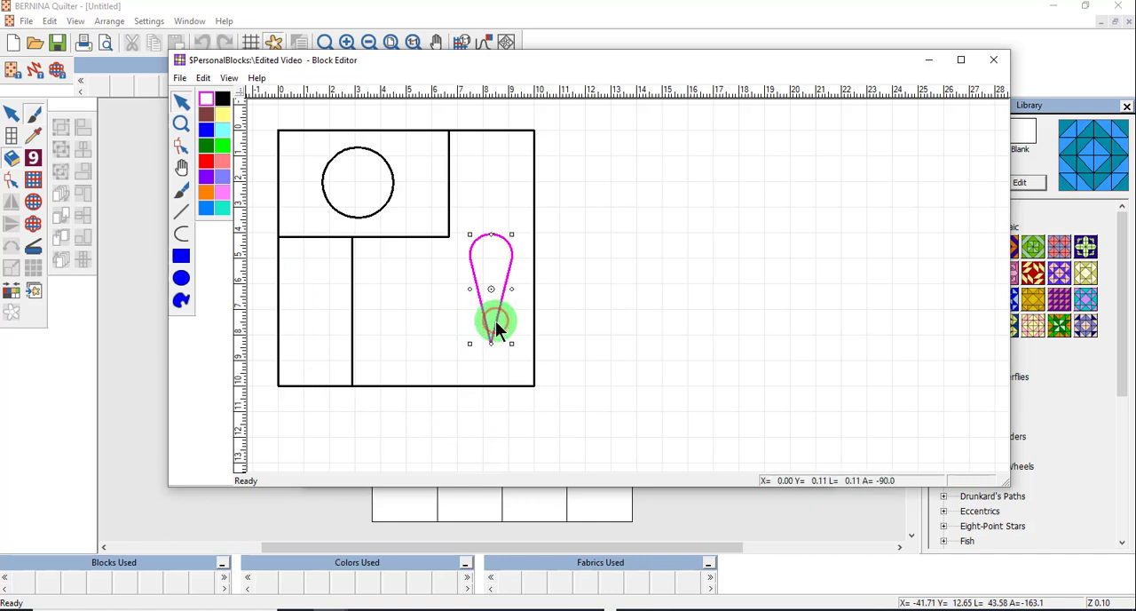
key(Delete)
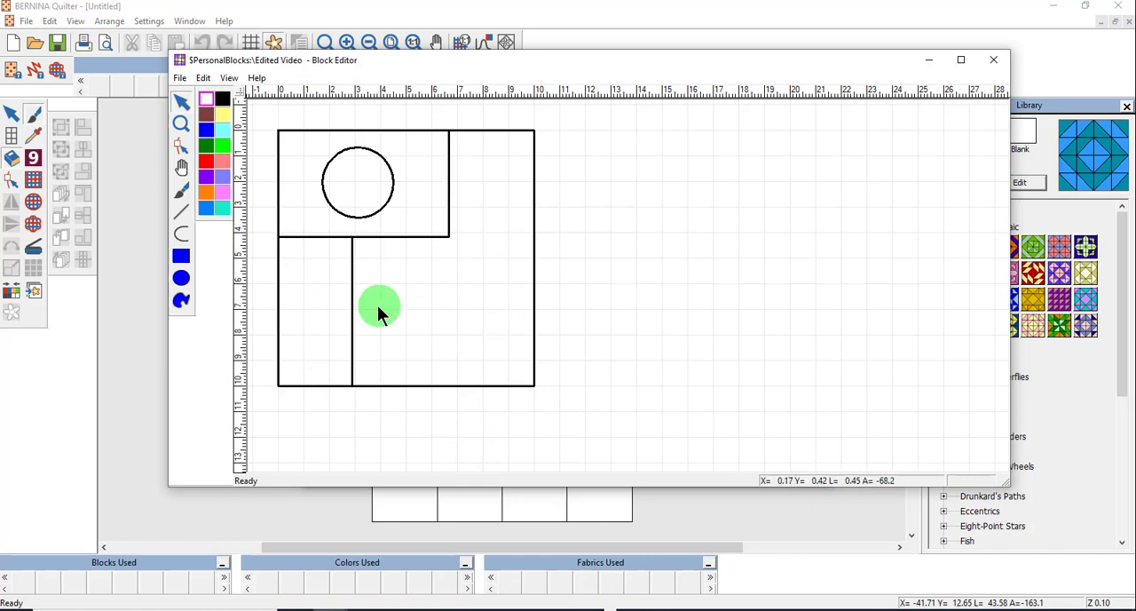
click(352, 330)
key(Delete)
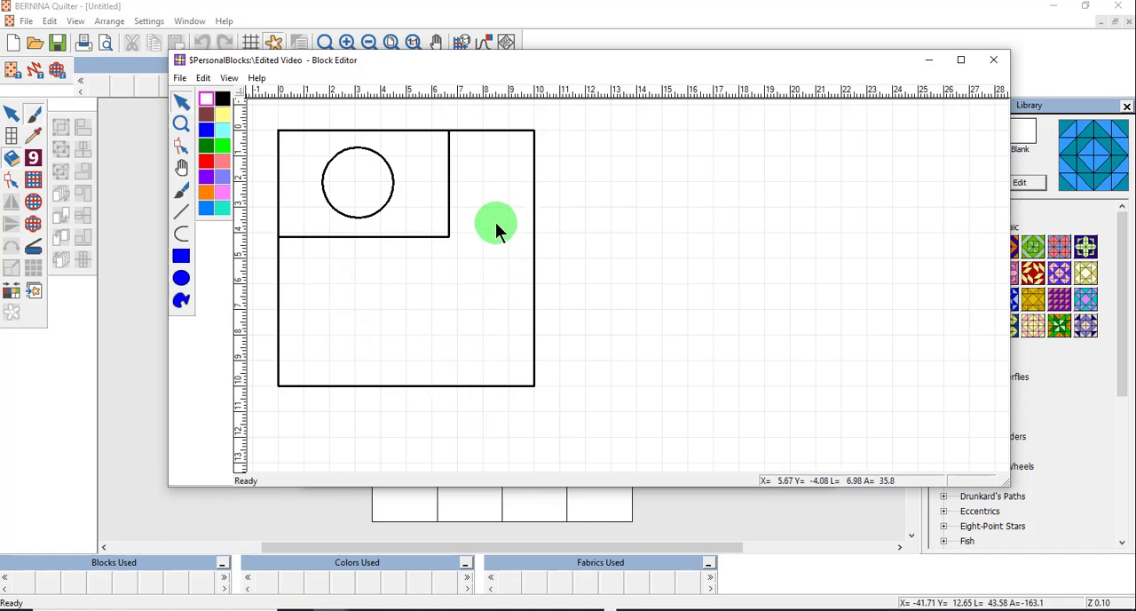
- Draw a vertical line from the top-left patch's lower-right corner down to the block's bottom edge
click(183, 214)
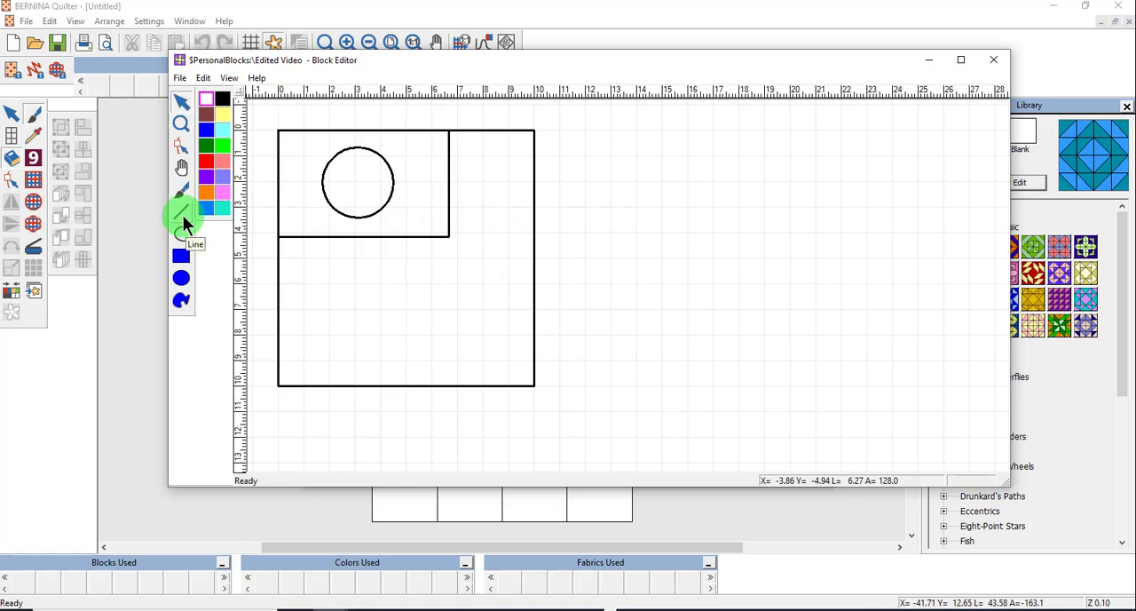
click(449, 239)
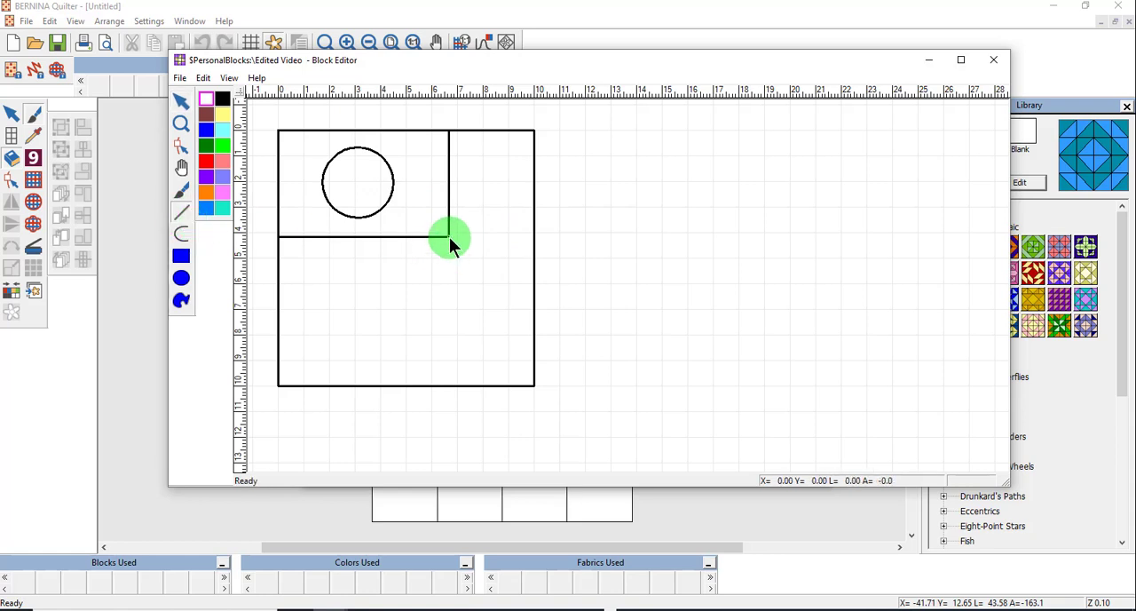
drag(450, 240, 459, 384)
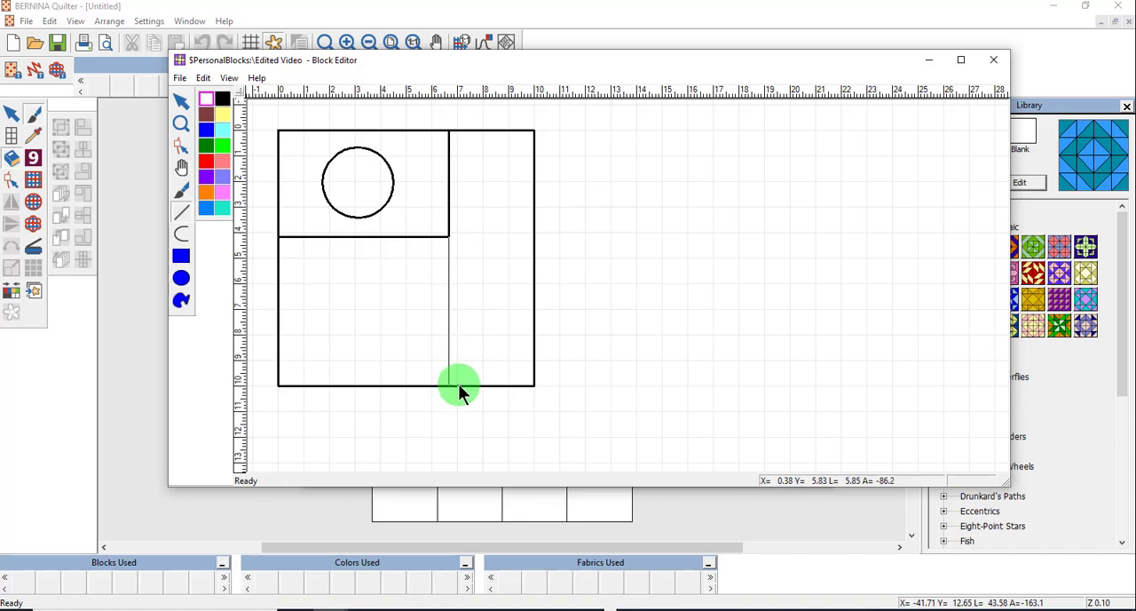
drag(459, 385, 459, 385)
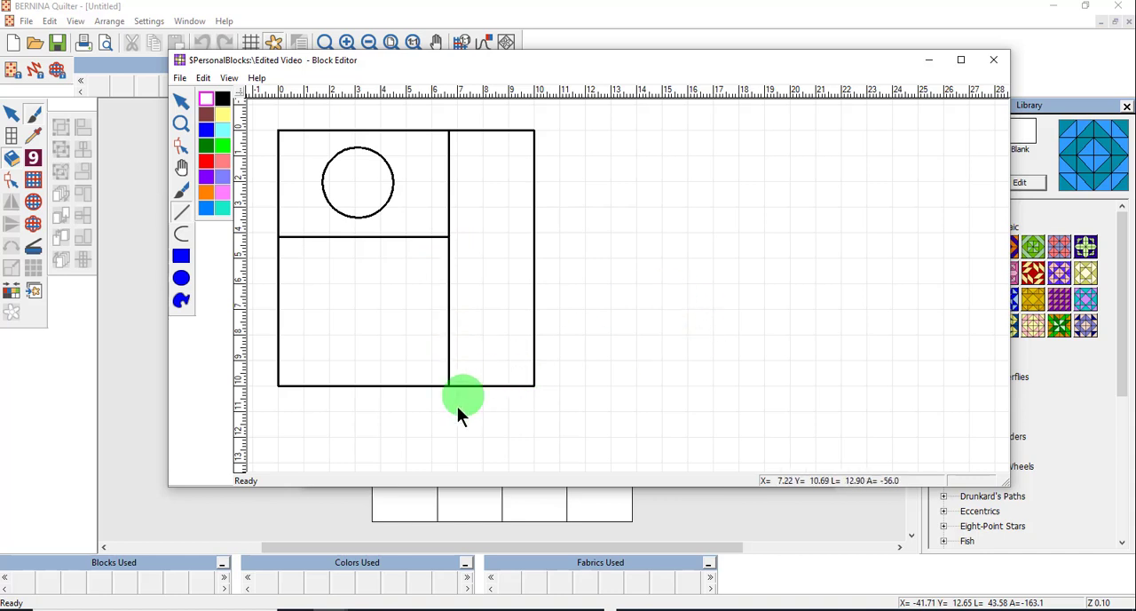
- Reshape the new line into a diagonal by moving its bottom end to the block's bottom-left corner
scroll(451, 373, down, 2)
scroll(631, 288, up, 1)
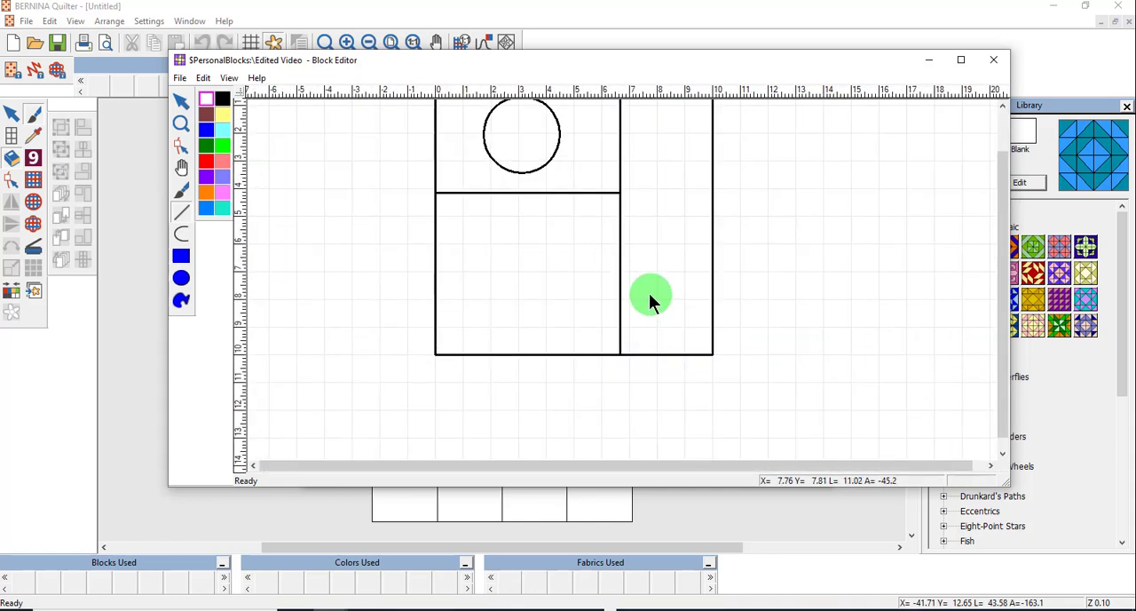
click(180, 98)
click(619, 336)
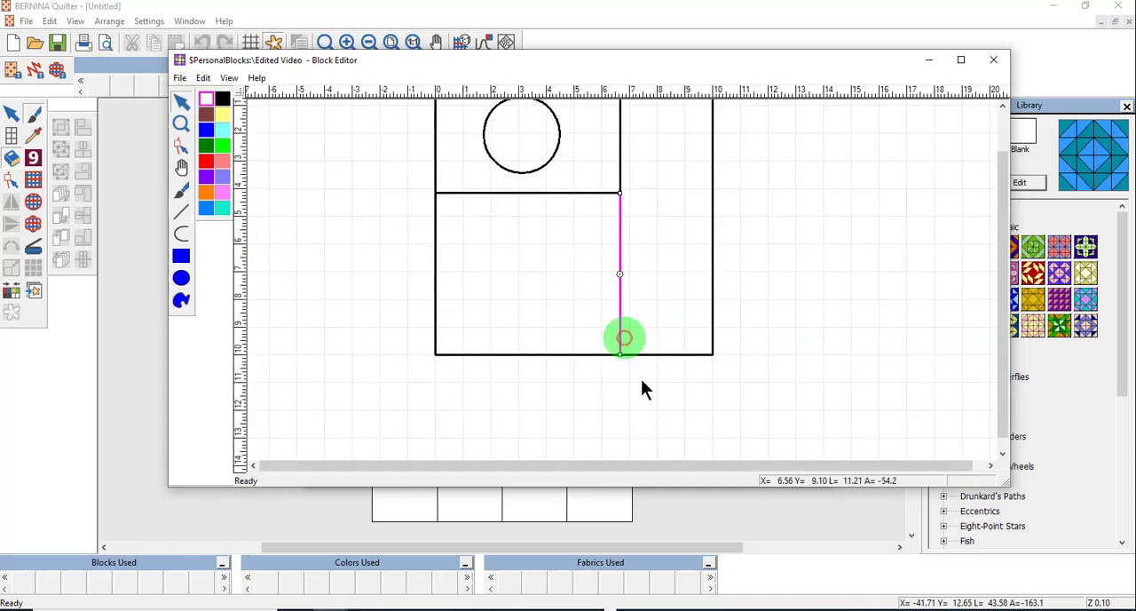
click(181, 146)
drag(620, 354, 437, 351)
scroll(621, 292, down, 2)
scroll(626, 291, up, 1)
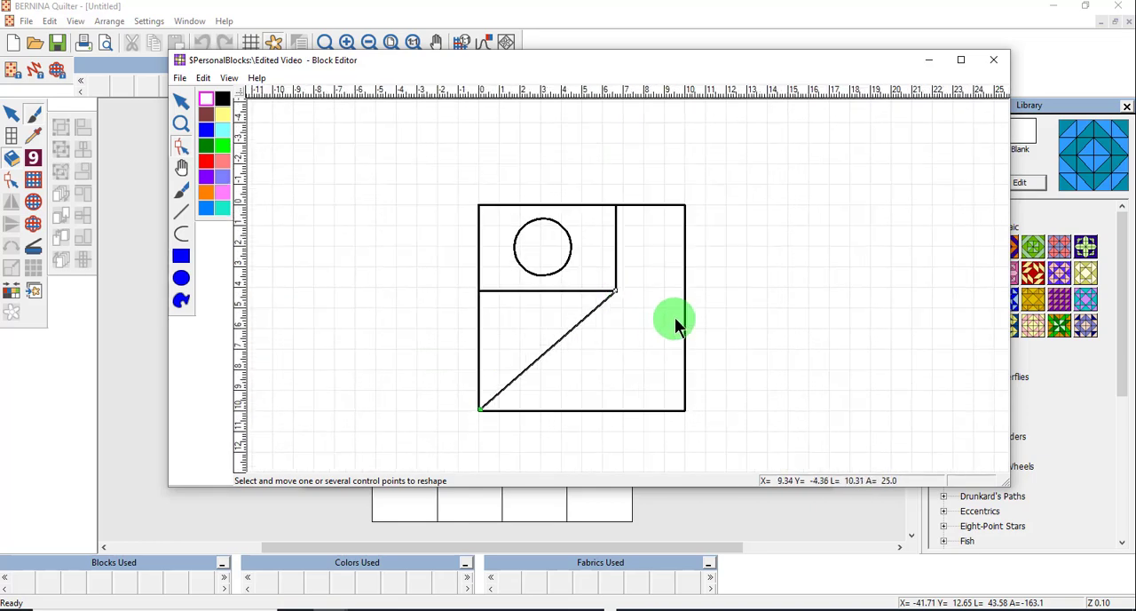
- Try to fill the lower-left triangle pink
click(179, 191)
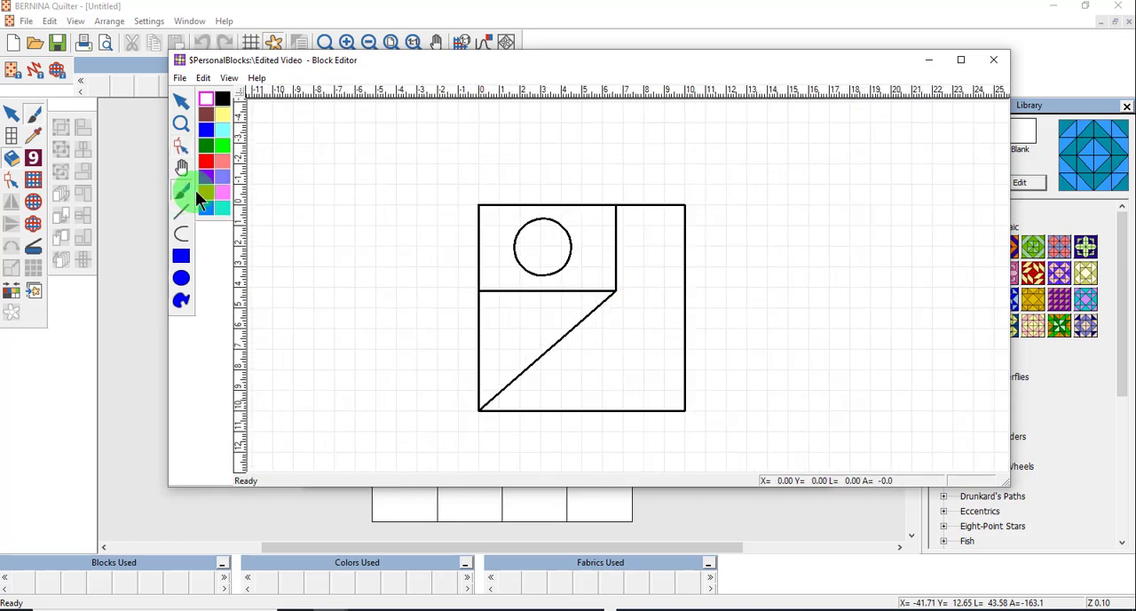
click(222, 190)
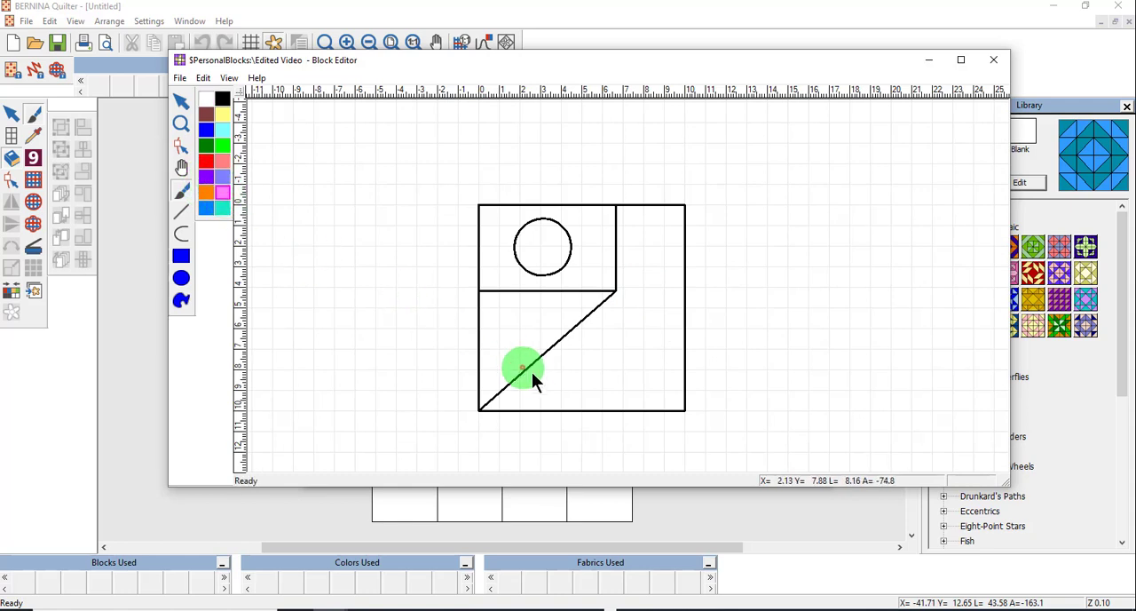
click(594, 385)
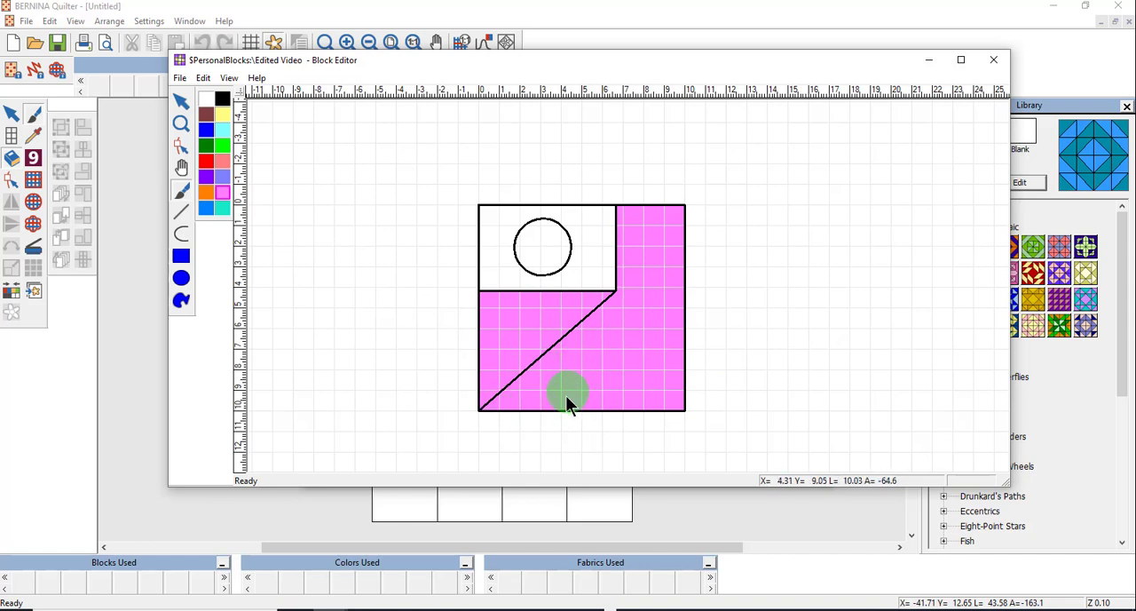
- Snap the diagonal's lower endpoint exactly onto the block's bottom-left corner
scroll(625, 279, up, 4)
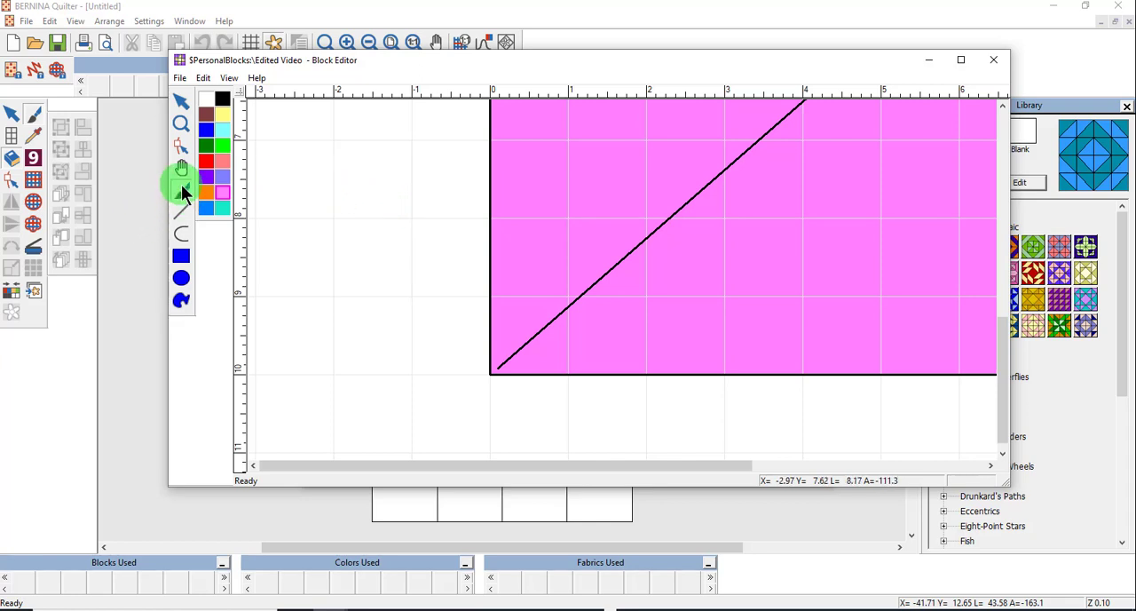
click(181, 146)
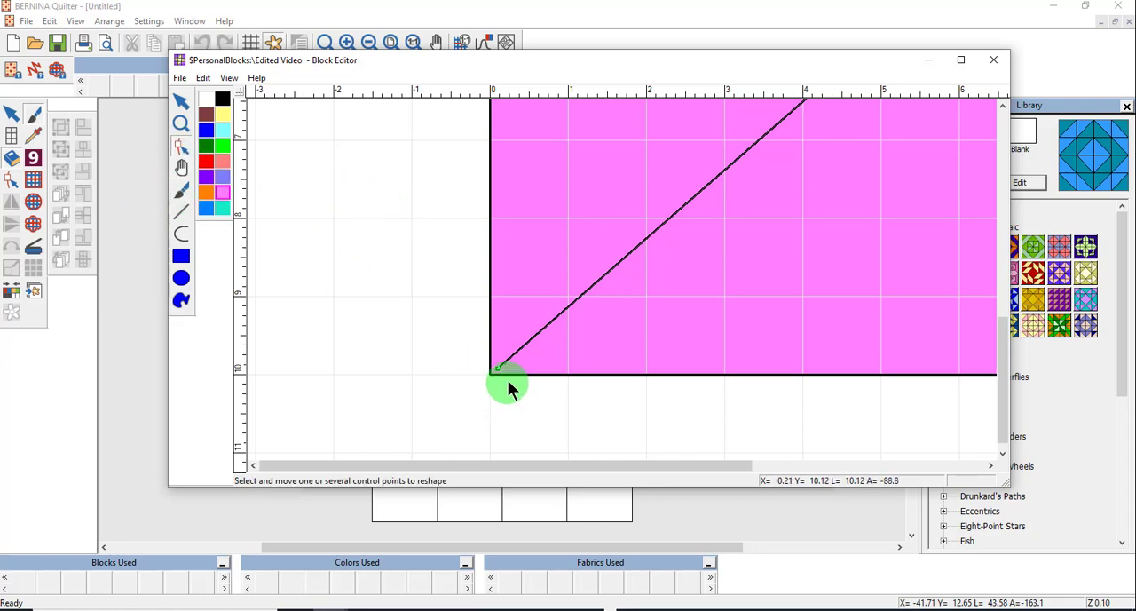
scroll(621, 284, up, 4)
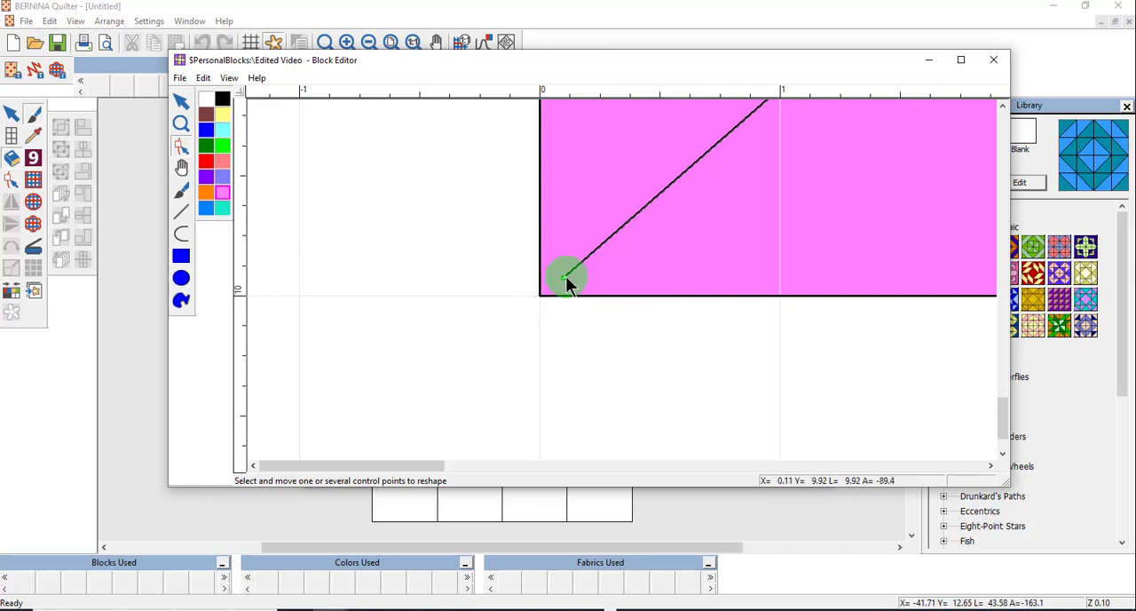
drag(563, 278, 539, 294)
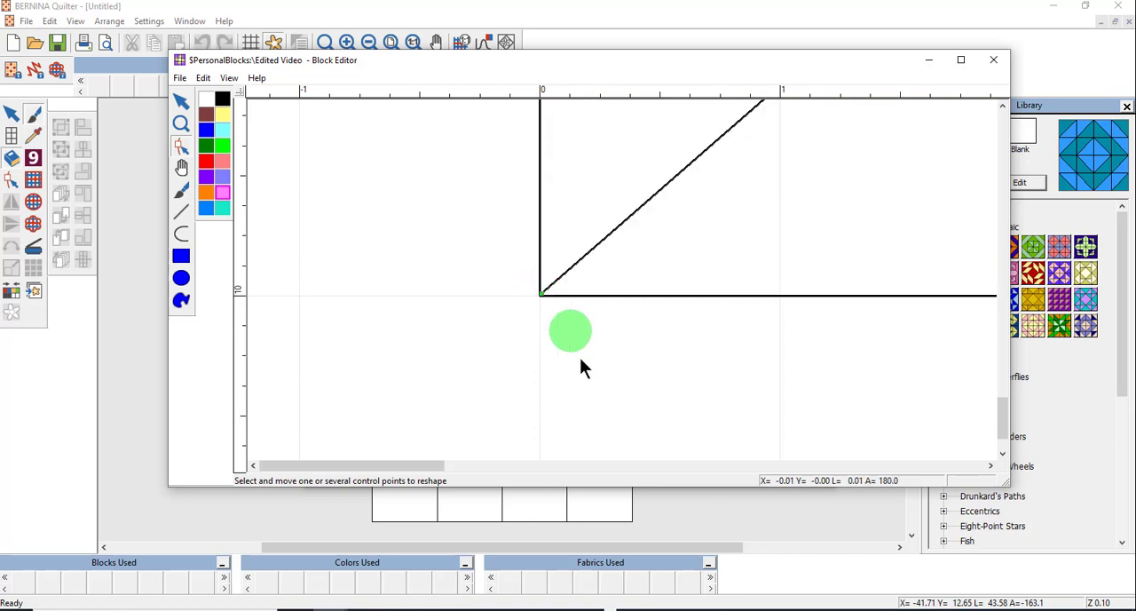
scroll(702, 243, down, 3)
scroll(624, 286, down, 2)
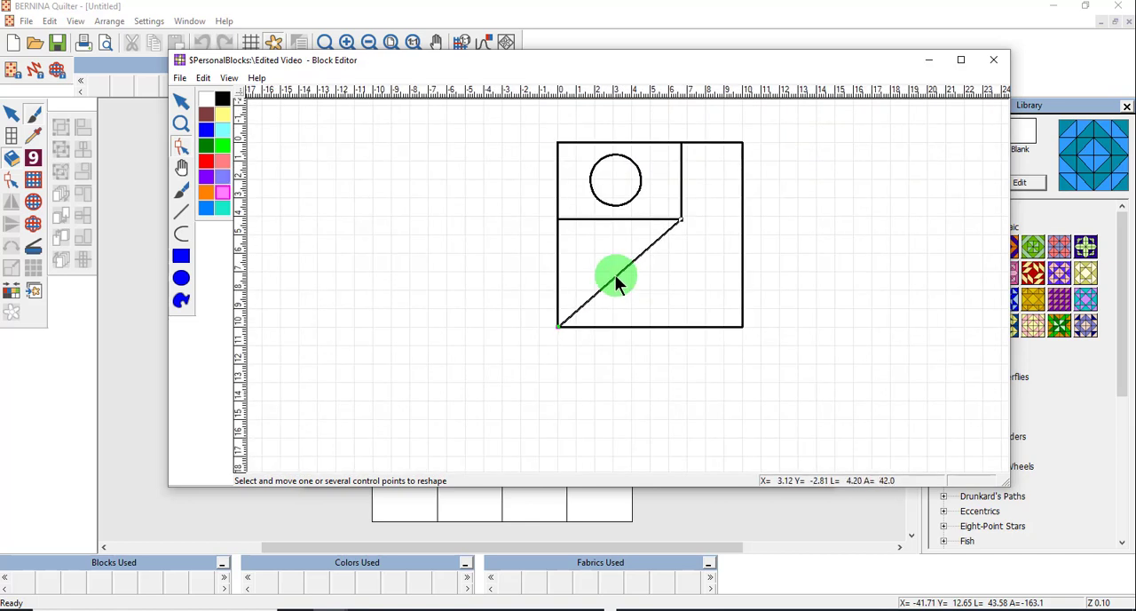
- Fill the lower-left triangle below the top patch with pink
click(180, 191)
click(222, 191)
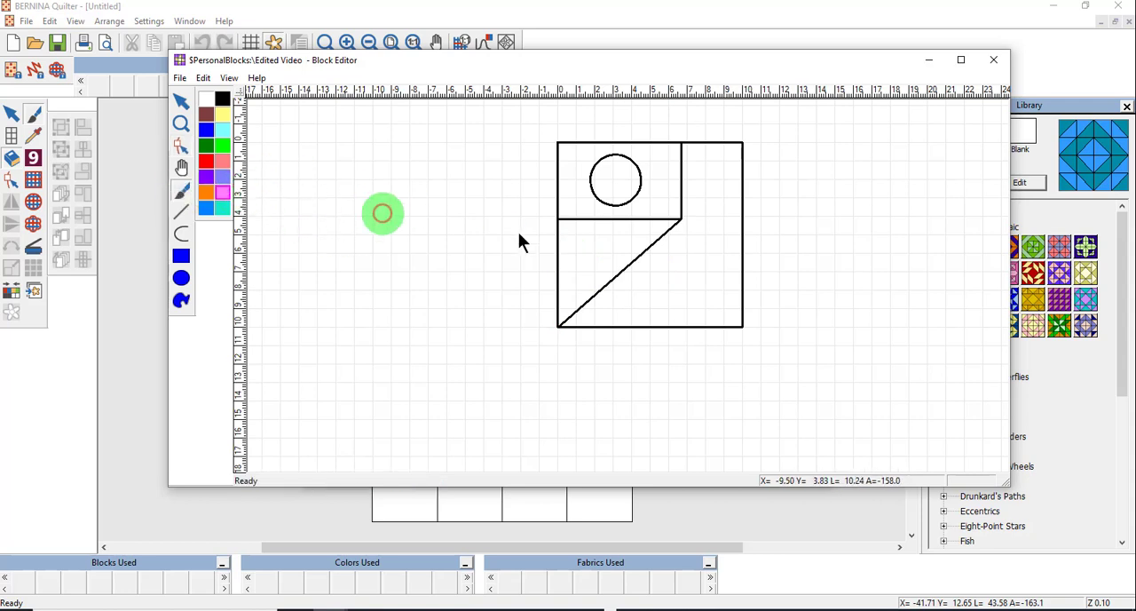
click(586, 256)
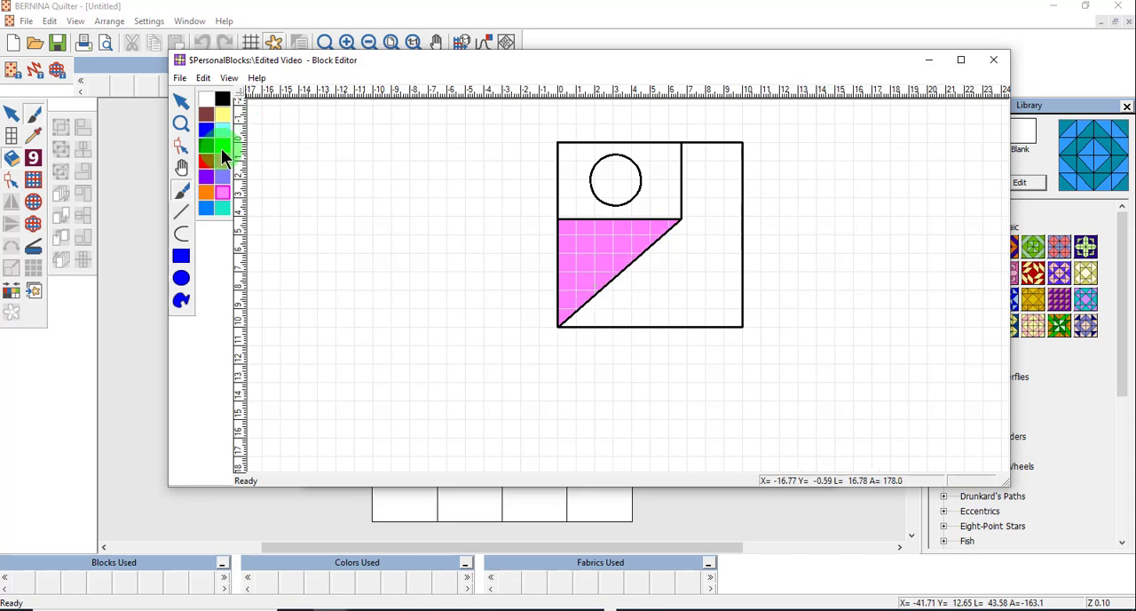
- Fill the circle green and the top-left patch light cyan
click(612, 183)
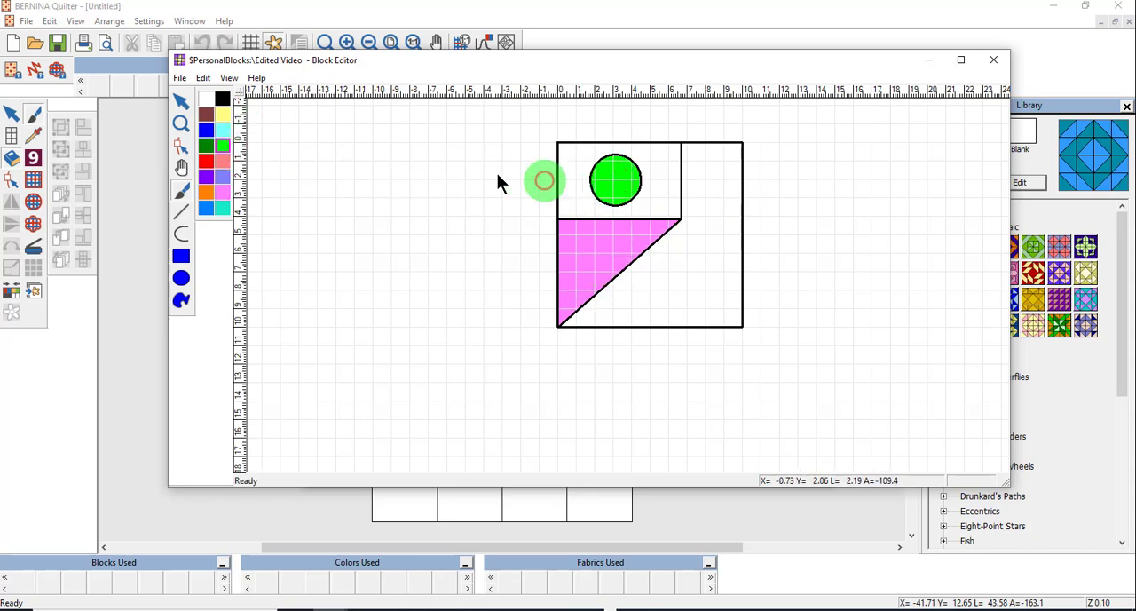
click(222, 129)
click(662, 187)
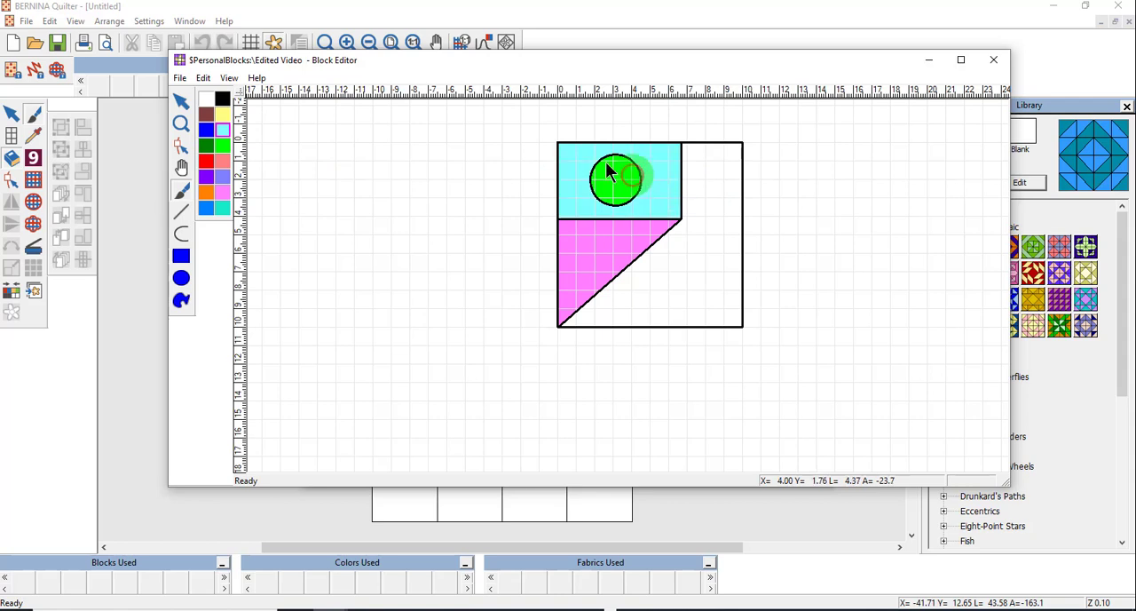
- Draw a vertical line down to the block's bottom edge to close off the right column
scroll(708, 210, up, 2)
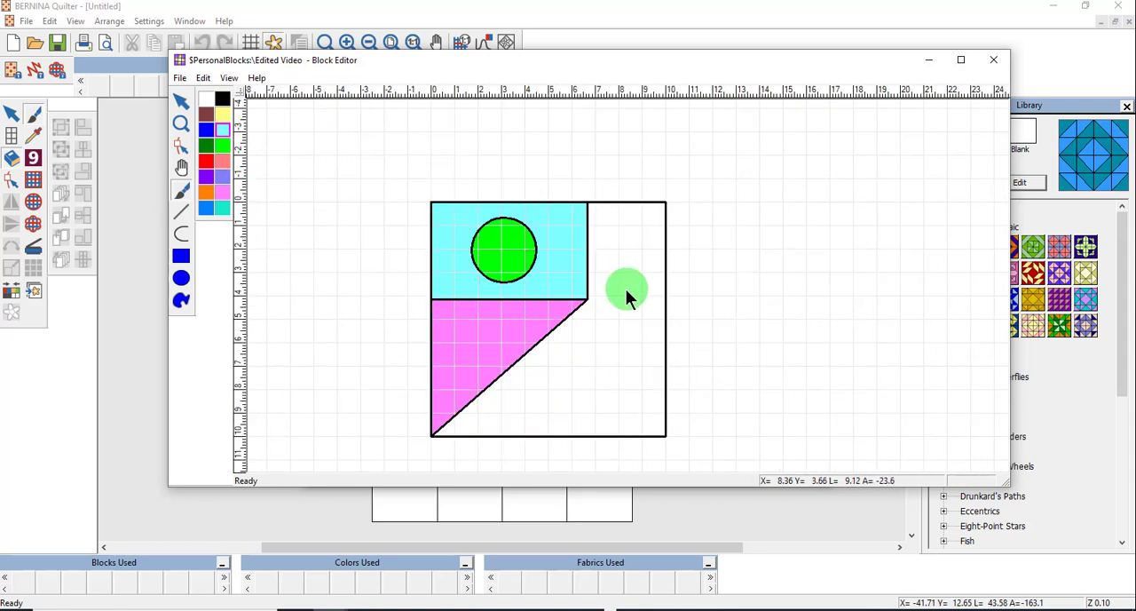
click(184, 211)
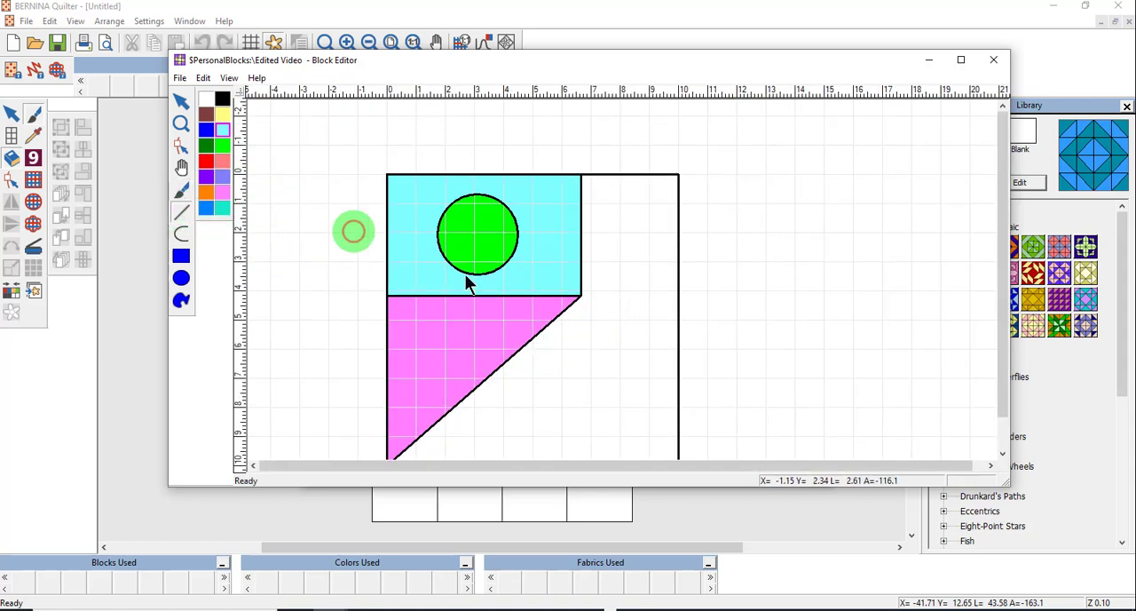
scroll(601, 348, down, 2)
scroll(619, 258, up, 2)
drag(543, 197, 644, 352)
scroll(624, 286, up, 2)
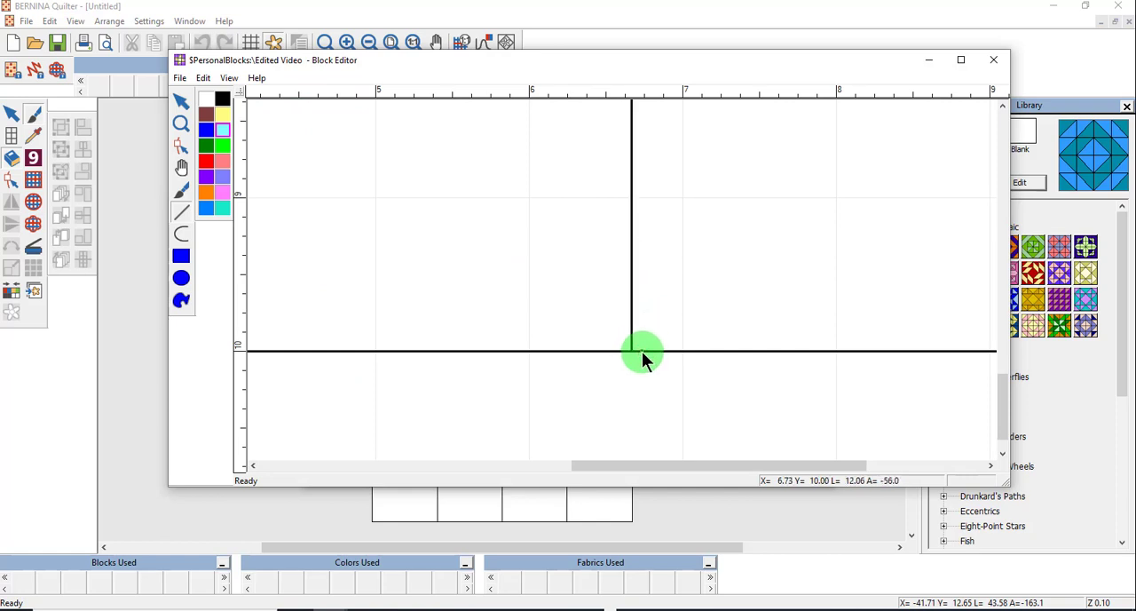
key(0)
- Fill the circle light cyan and the triangle right of the diagonal green
click(181, 190)
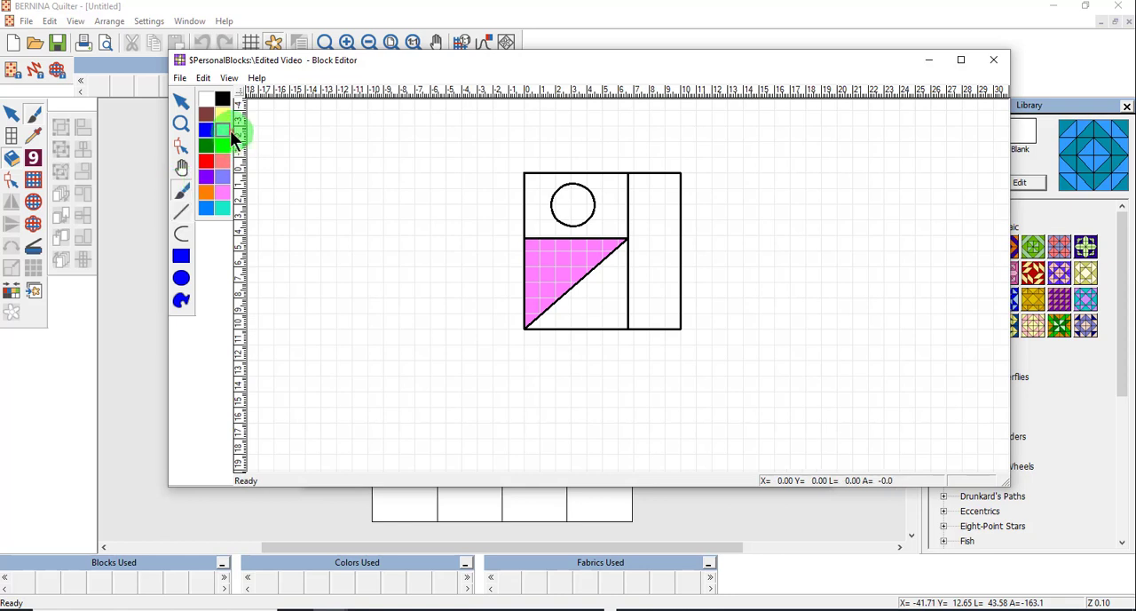
click(572, 206)
click(223, 143)
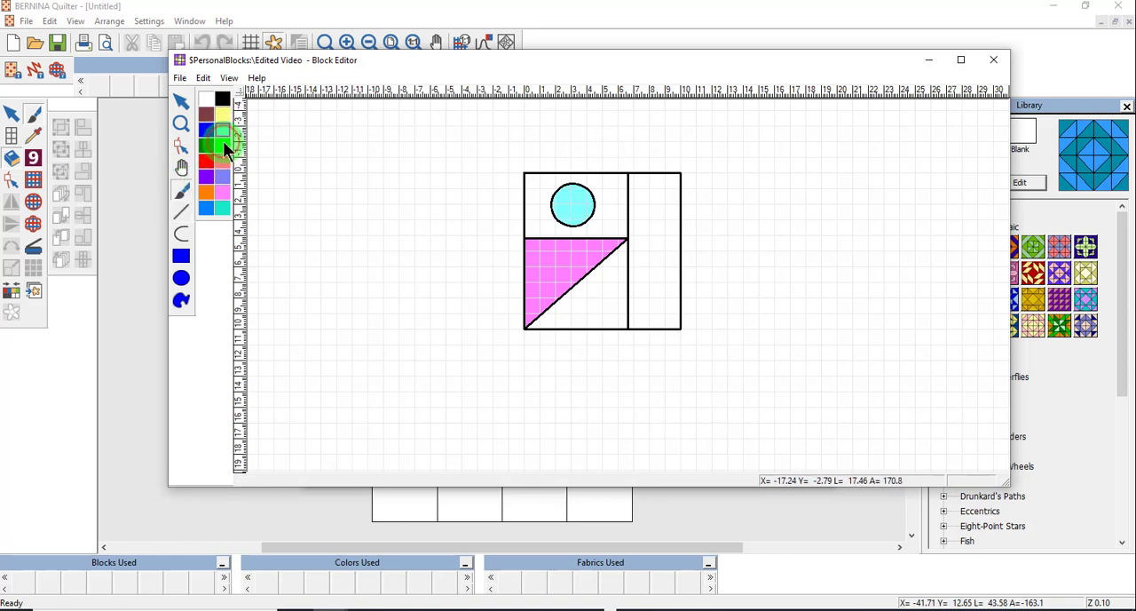
click(584, 280)
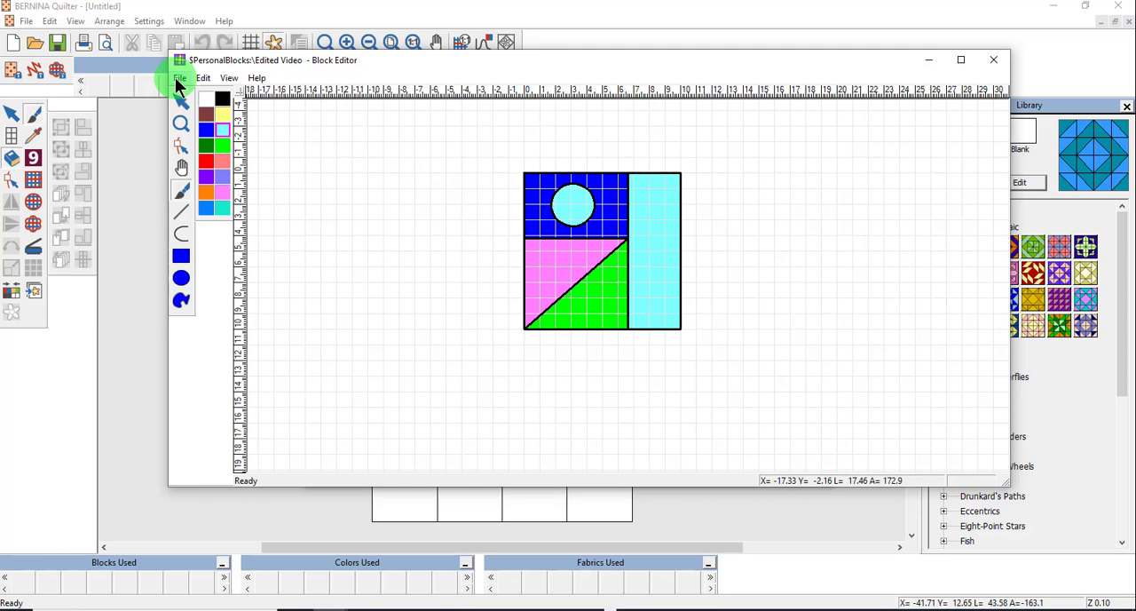
- Save the edited block and close the Block Editor
click(179, 78)
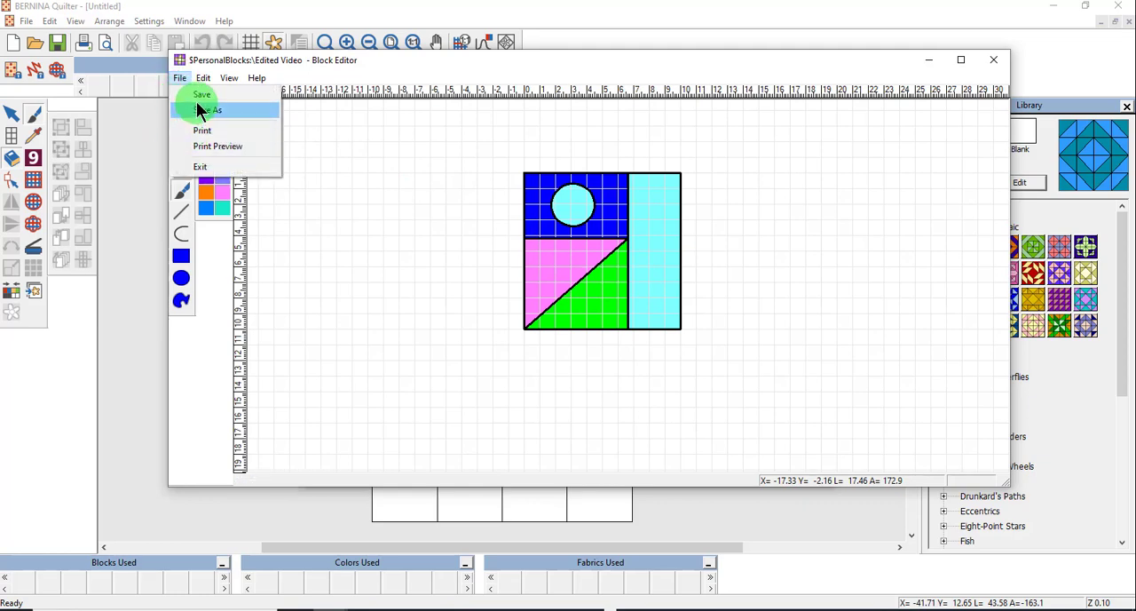
click(201, 109)
click(1000, 58)
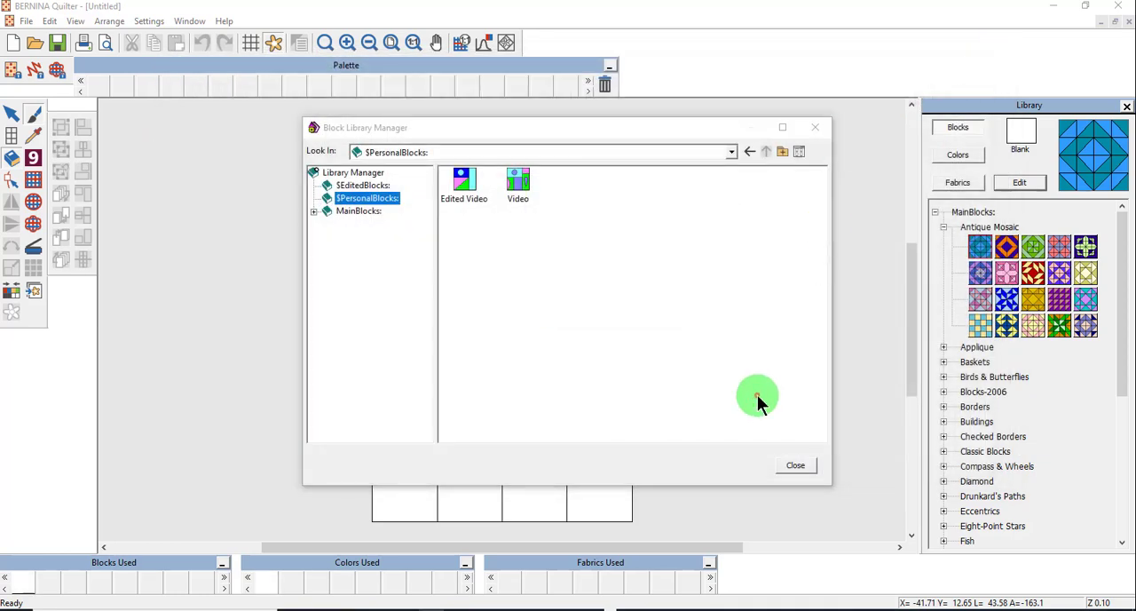